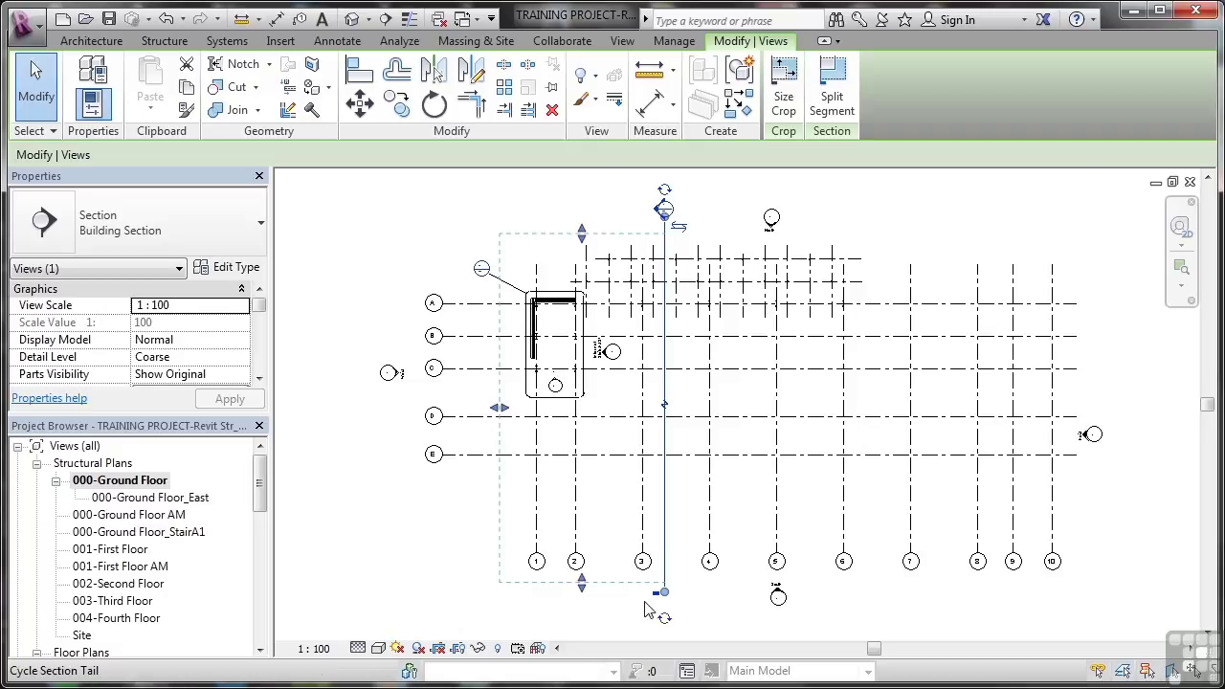
# - Open the Section 1 view and extend its crop region upward to just above the grid bubbles, taking in all floor levels
pyautogui.press('Escape')
pyautogui.moveTo(261, 485); pyautogui.dragTo(258, 599)
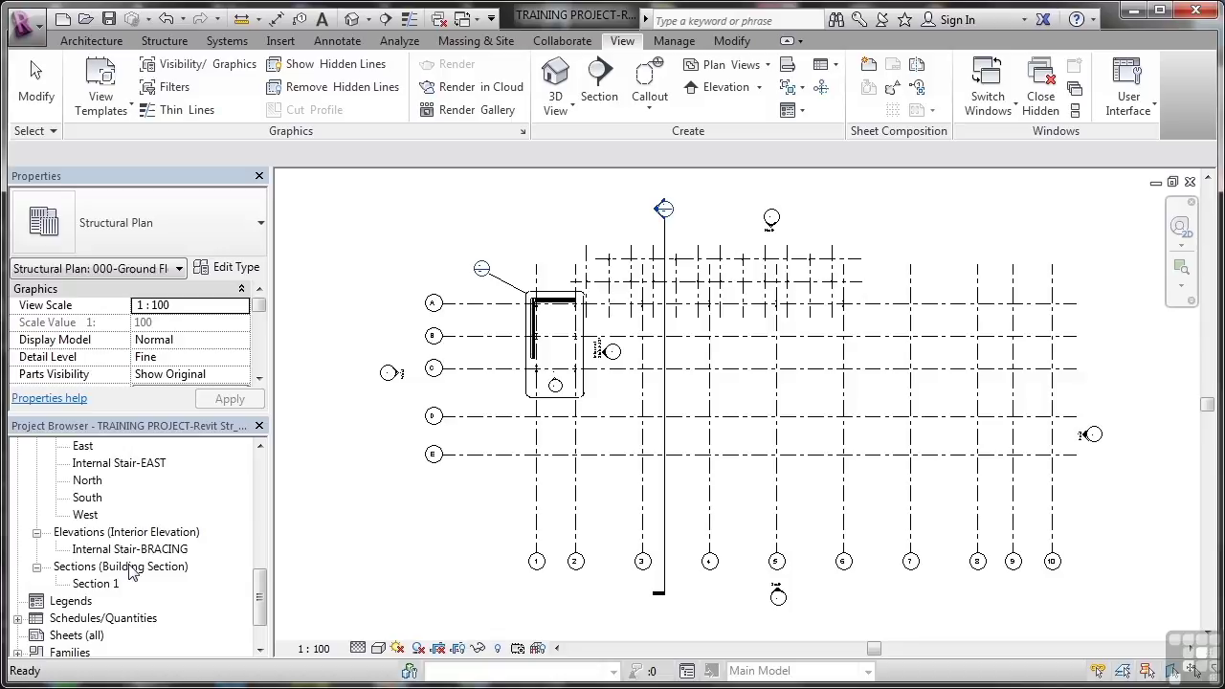
pyautogui.doubleClick(95, 583)
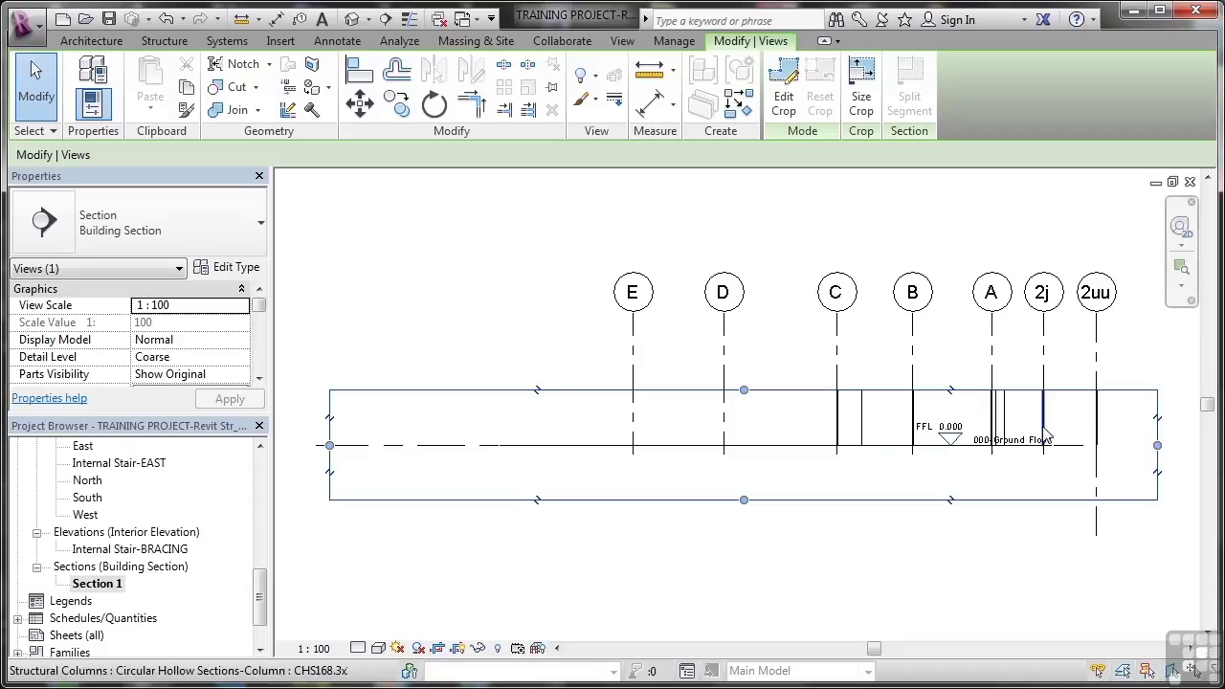
pyautogui.scroll(-4, 732, 476)
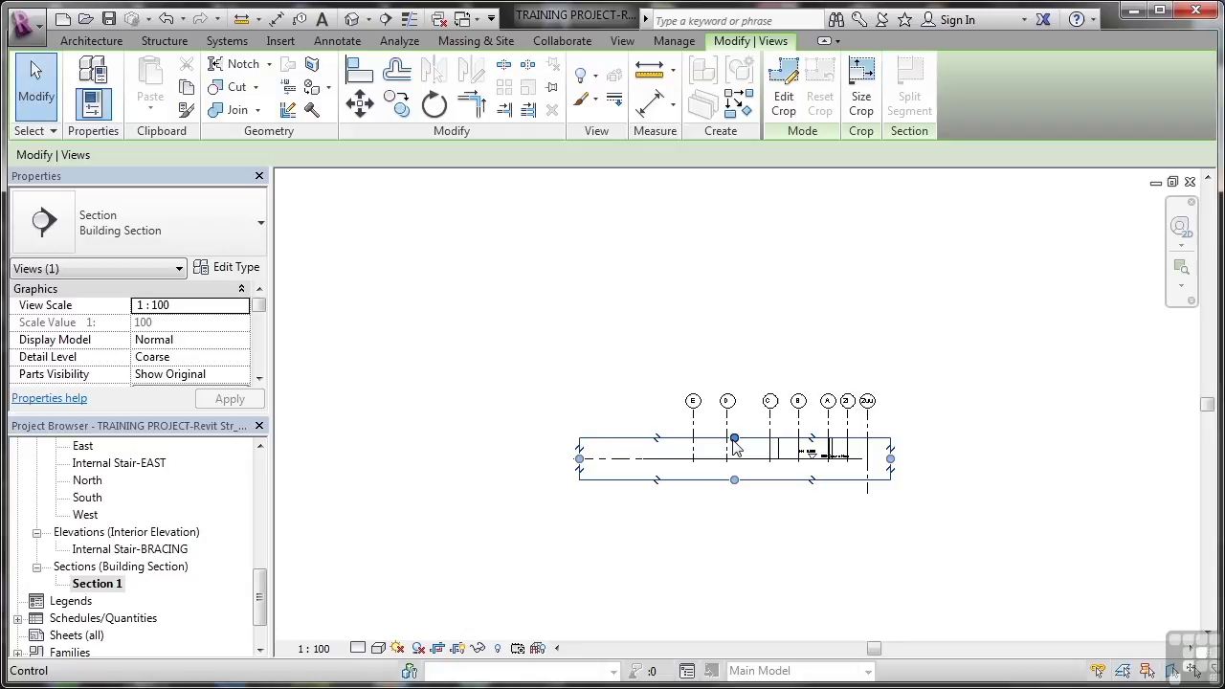
pyautogui.moveTo(734, 439); pyautogui.dragTo(735, 192)
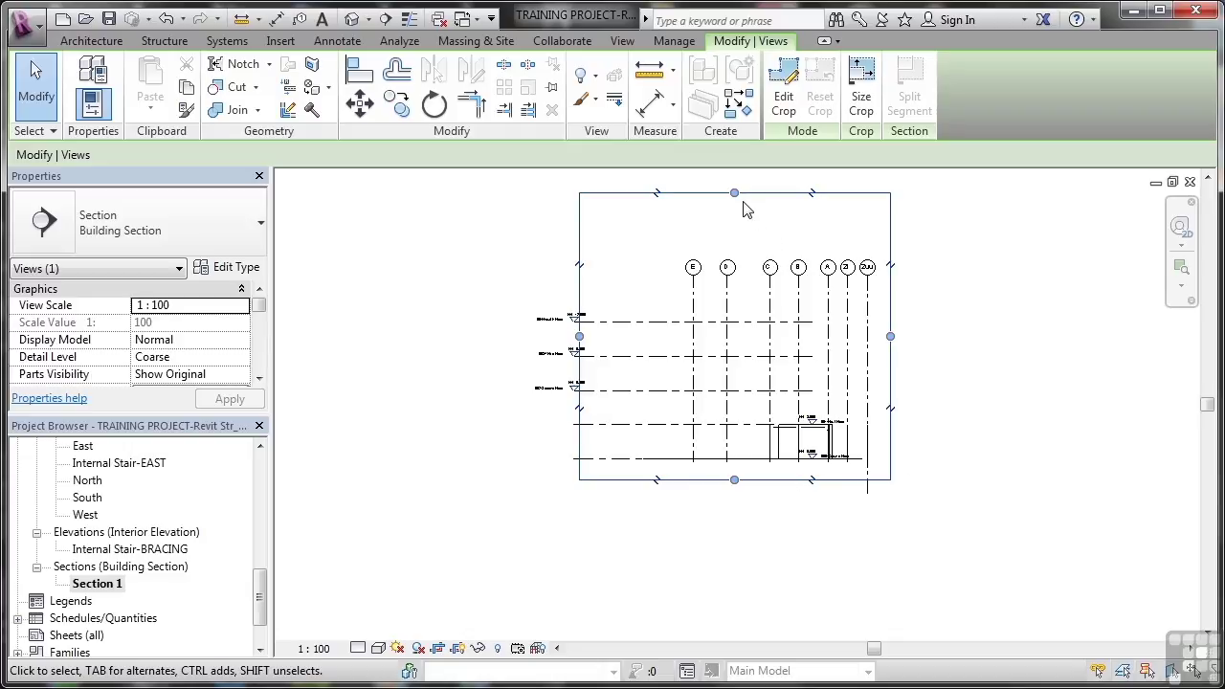
pyautogui.moveTo(734, 193); pyautogui.dragTo(735, 247)
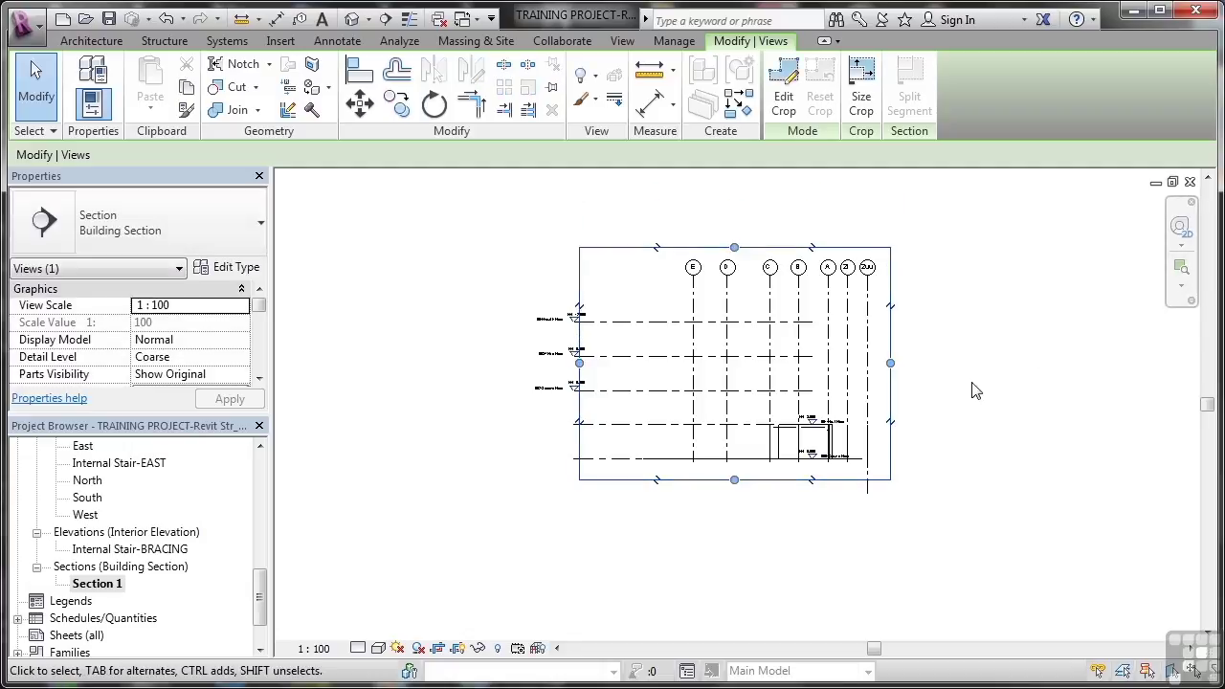
# - Show the level heads of 001-First Floor and 000-Ground Floor at the grid E end, matching the upper levels
pyautogui.scroll(2, 703, 448)
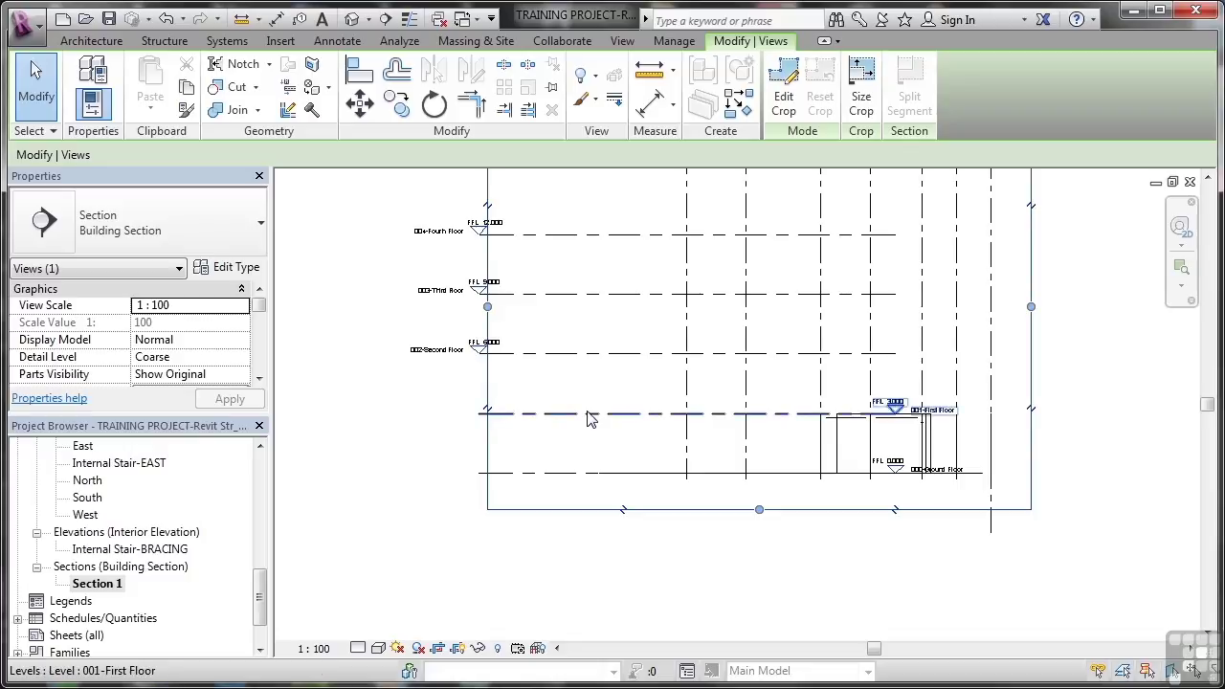
pyautogui.click(441, 416)
pyautogui.press('Escape')
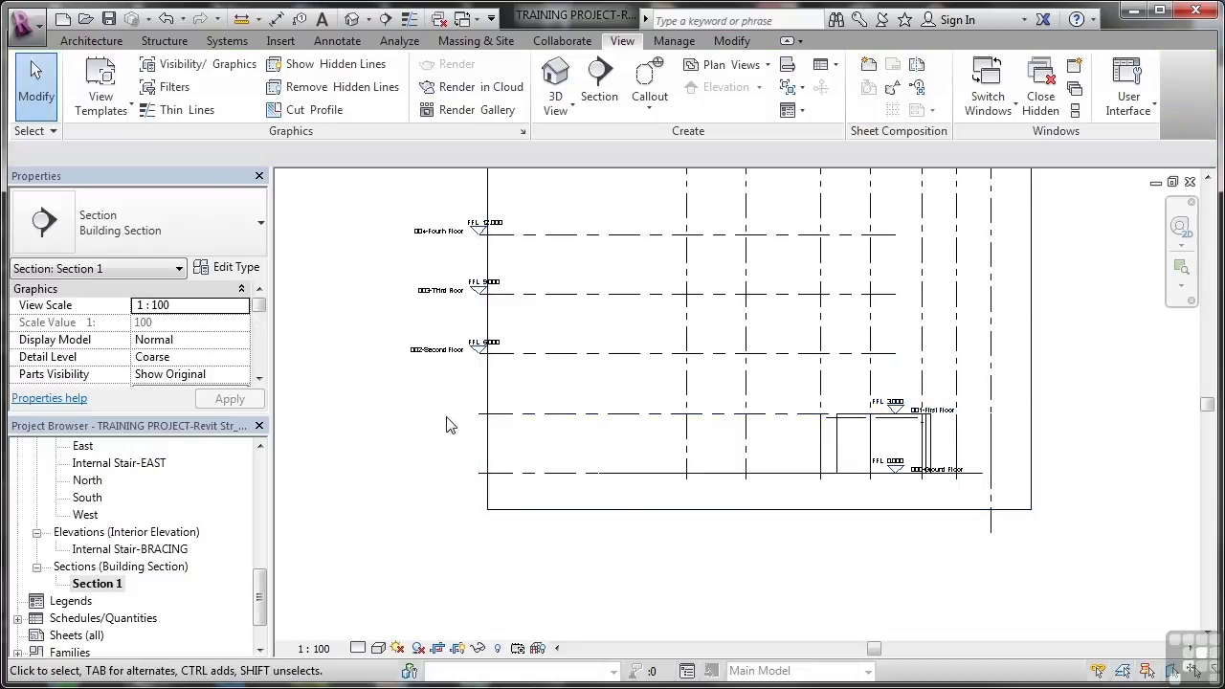
pyautogui.click(511, 417)
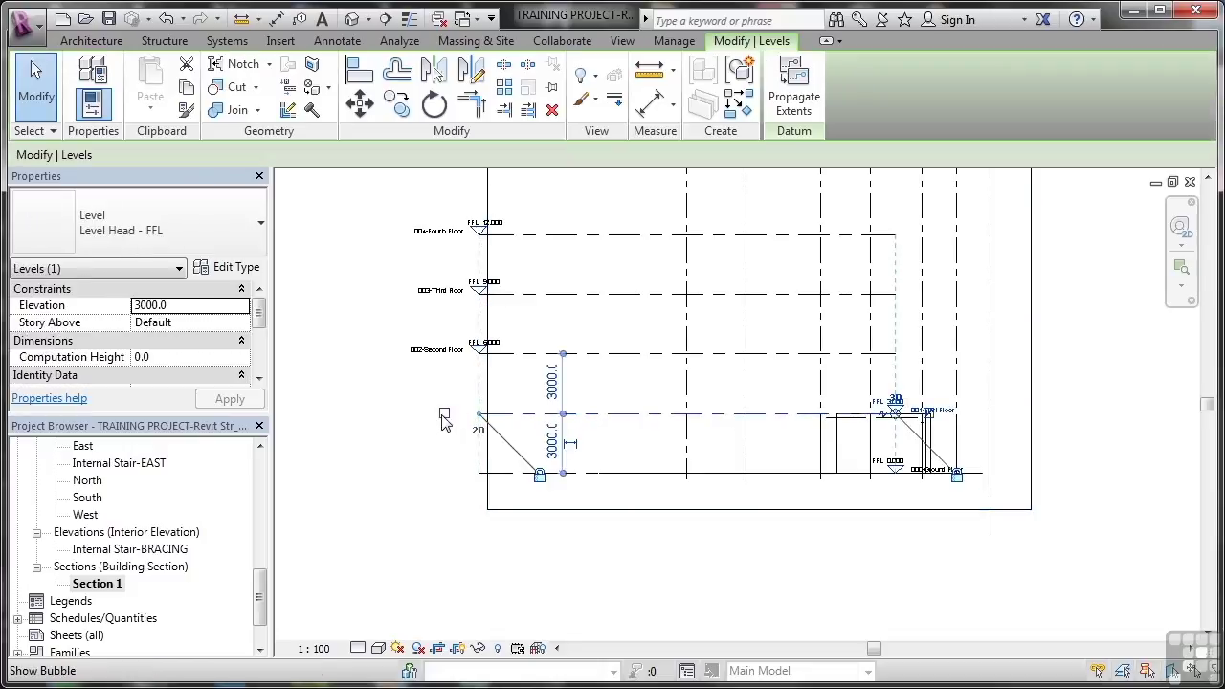
pyautogui.click(627, 488)
pyautogui.click(626, 479)
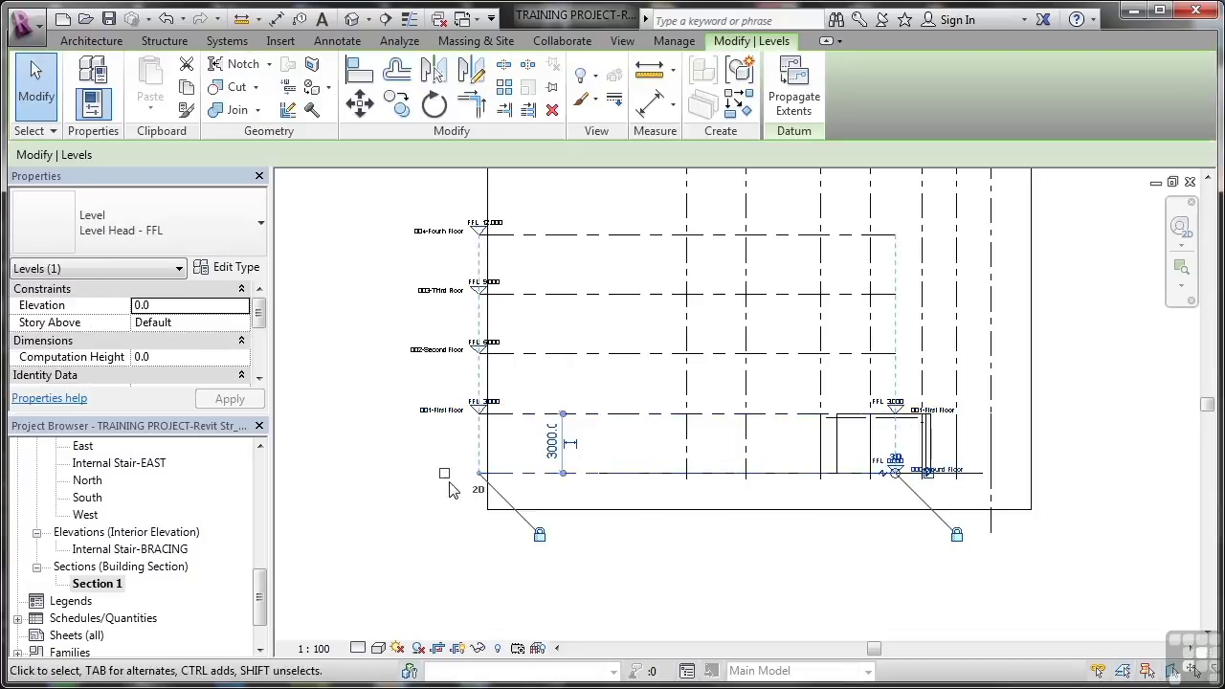
pyautogui.click(750, 534)
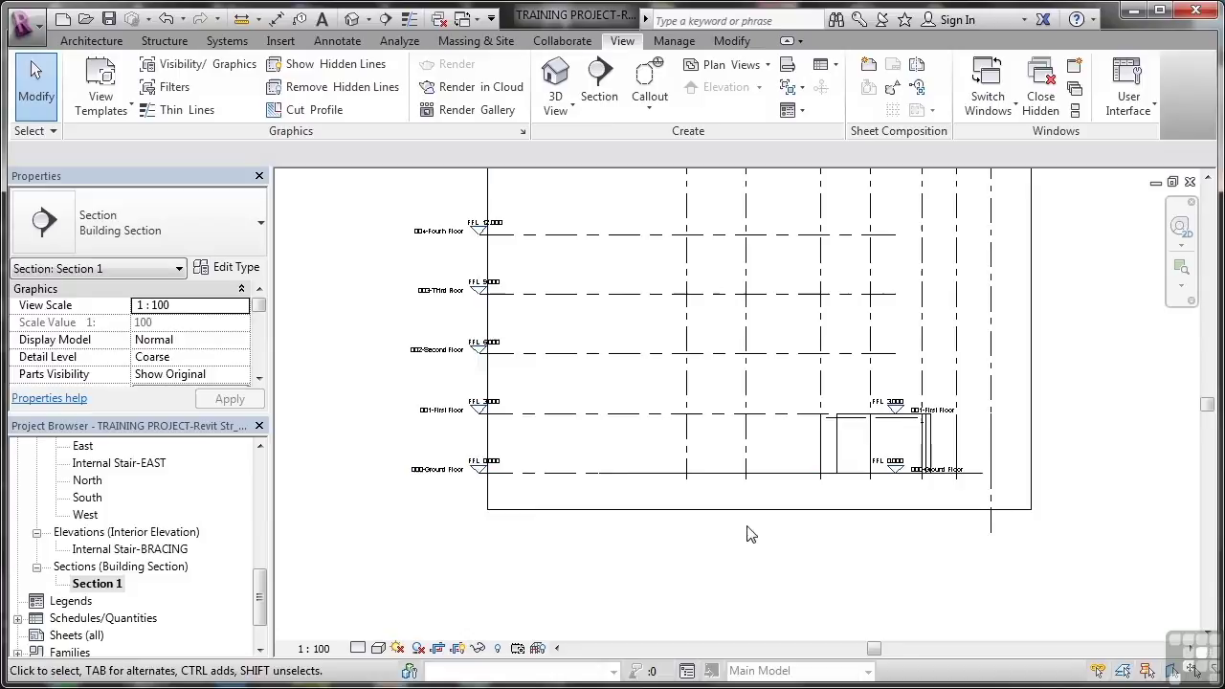
# - Hide the duplicate level heads of 001-First Floor and 000-Ground Floor at the end near grid A
pyautogui.scroll(3, 919, 444)
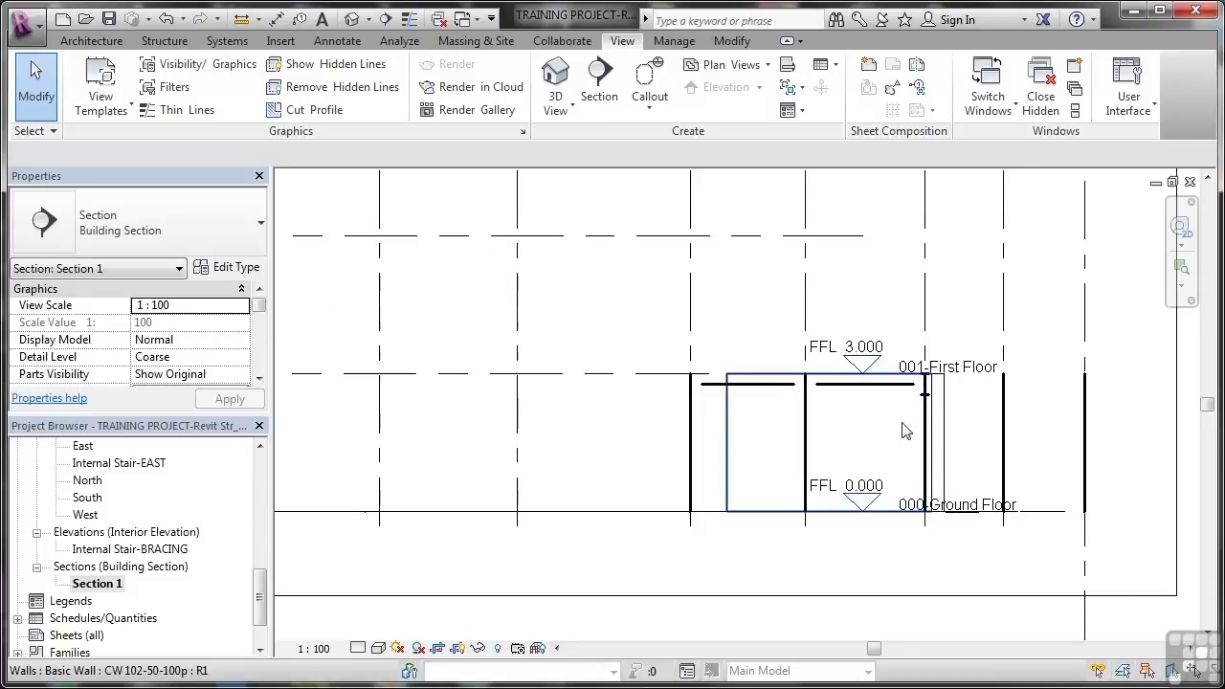
pyautogui.click(704, 382)
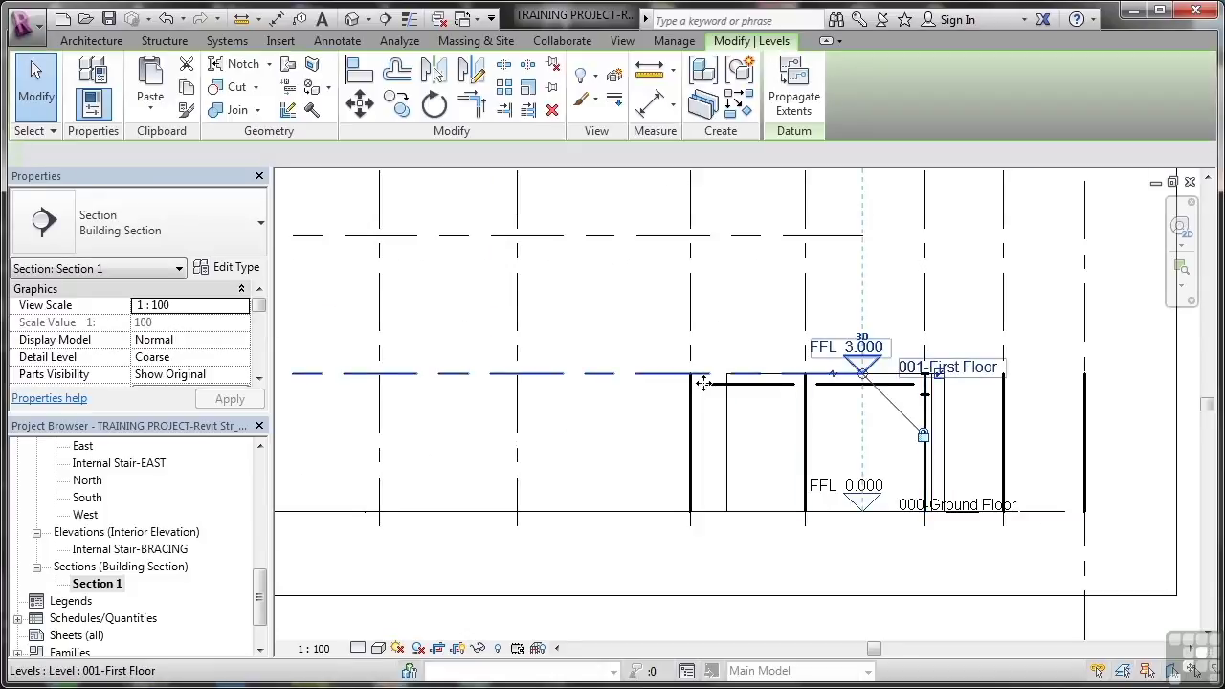
pyautogui.click(939, 375)
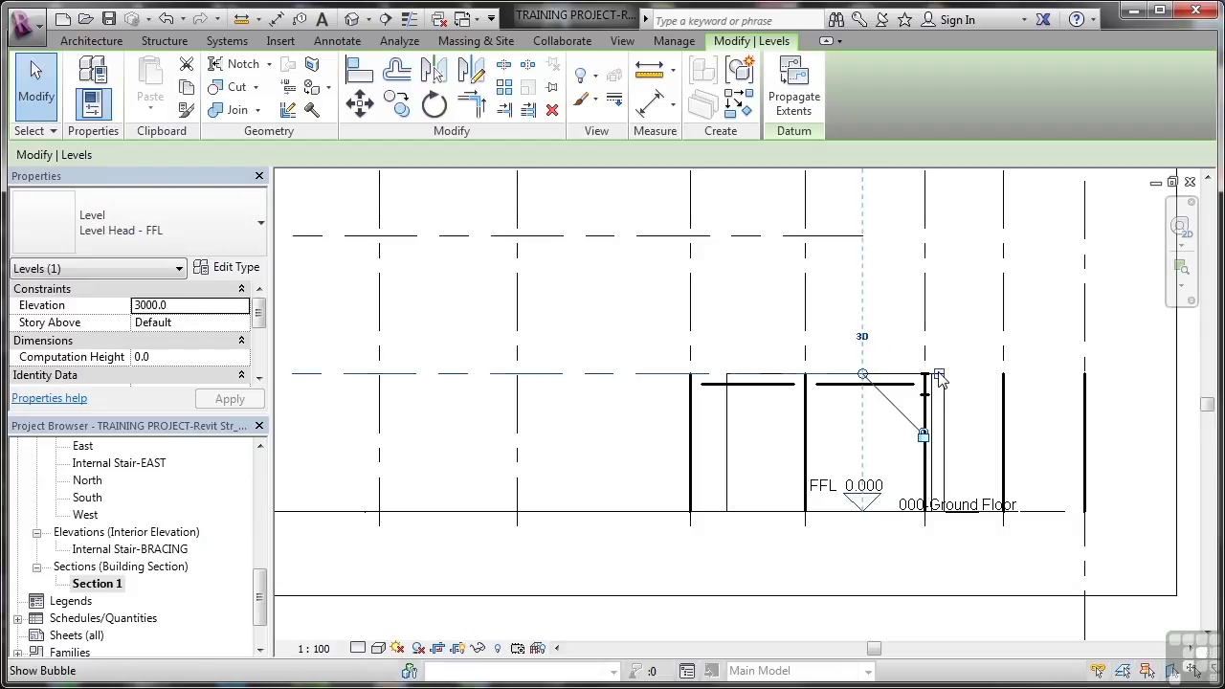
pyautogui.click(939, 544)
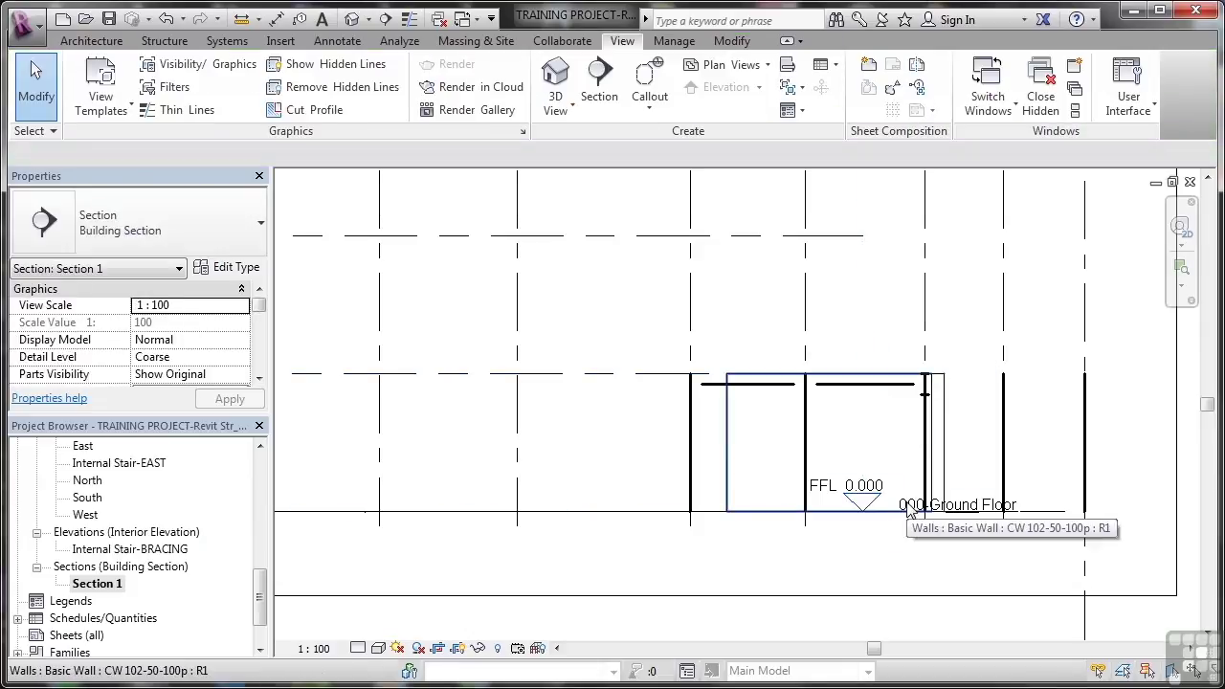
pyautogui.click(909, 510)
pyautogui.click(952, 553)
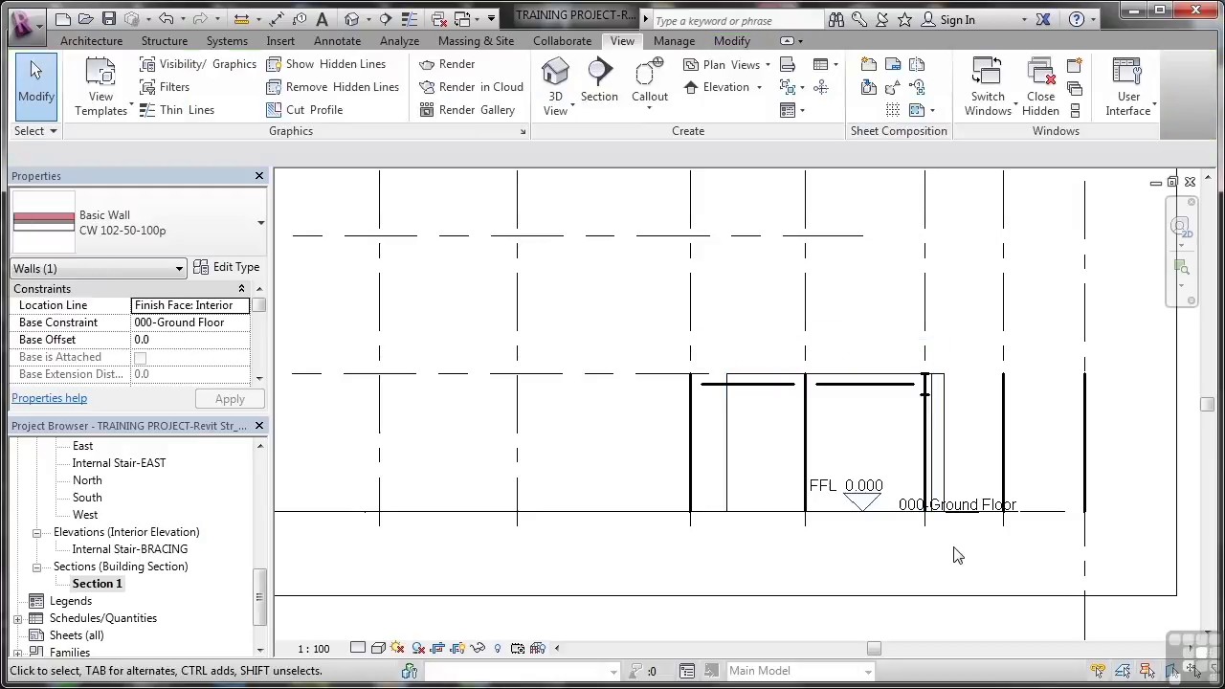
pyautogui.click(993, 512)
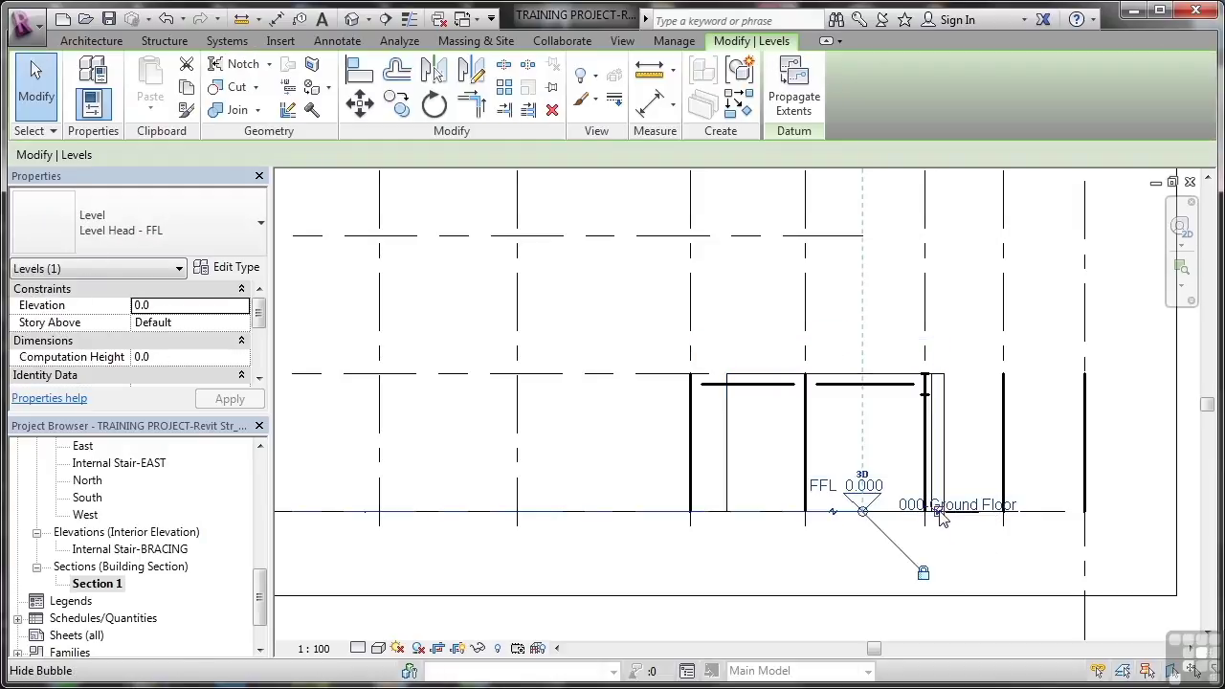
pyautogui.click(979, 555)
pyautogui.scroll(-4, 855, 524)
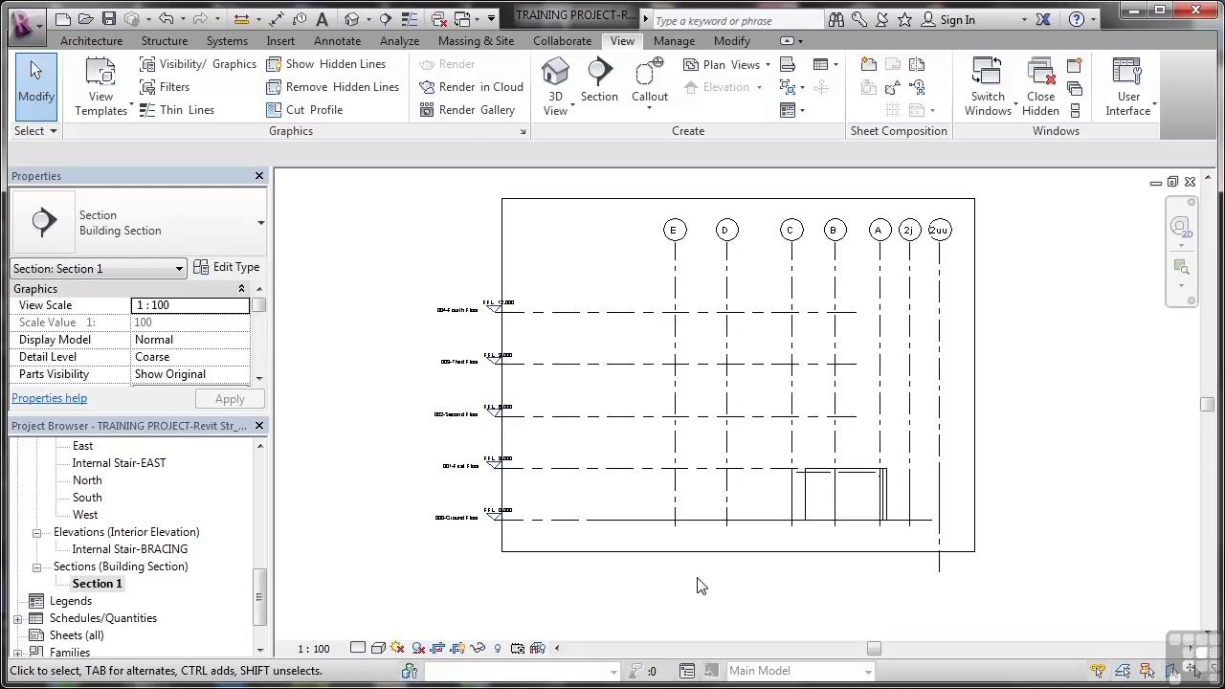
# - Hide the section's crop region and shorten the lower end of grid 2uu to line up with the other grids
pyautogui.click(459, 648)
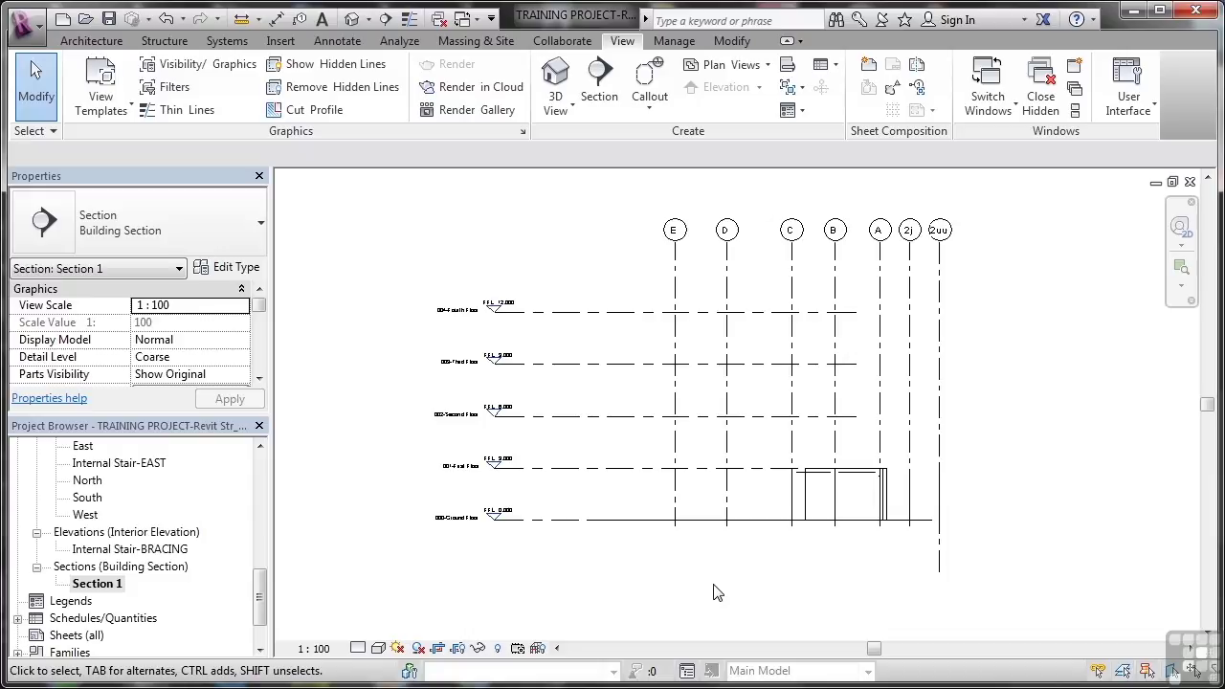
pyautogui.click(940, 560)
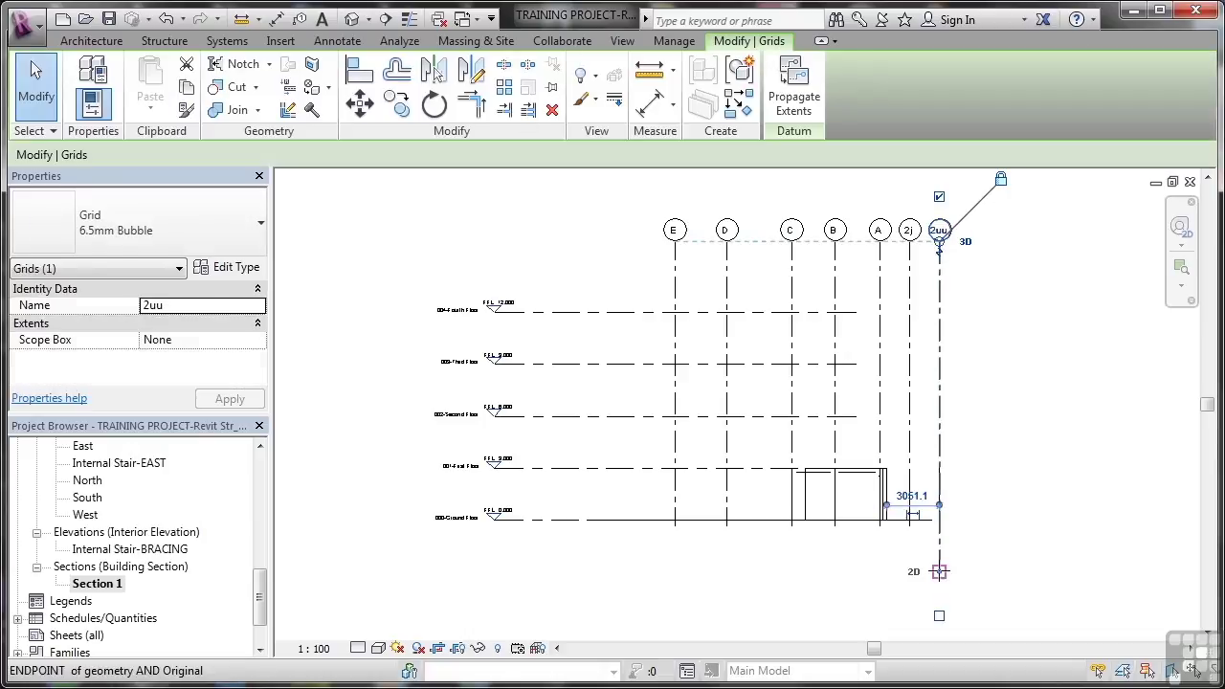
pyautogui.moveTo(939, 548); pyautogui.dragTo(939, 523)
pyautogui.click(1011, 563)
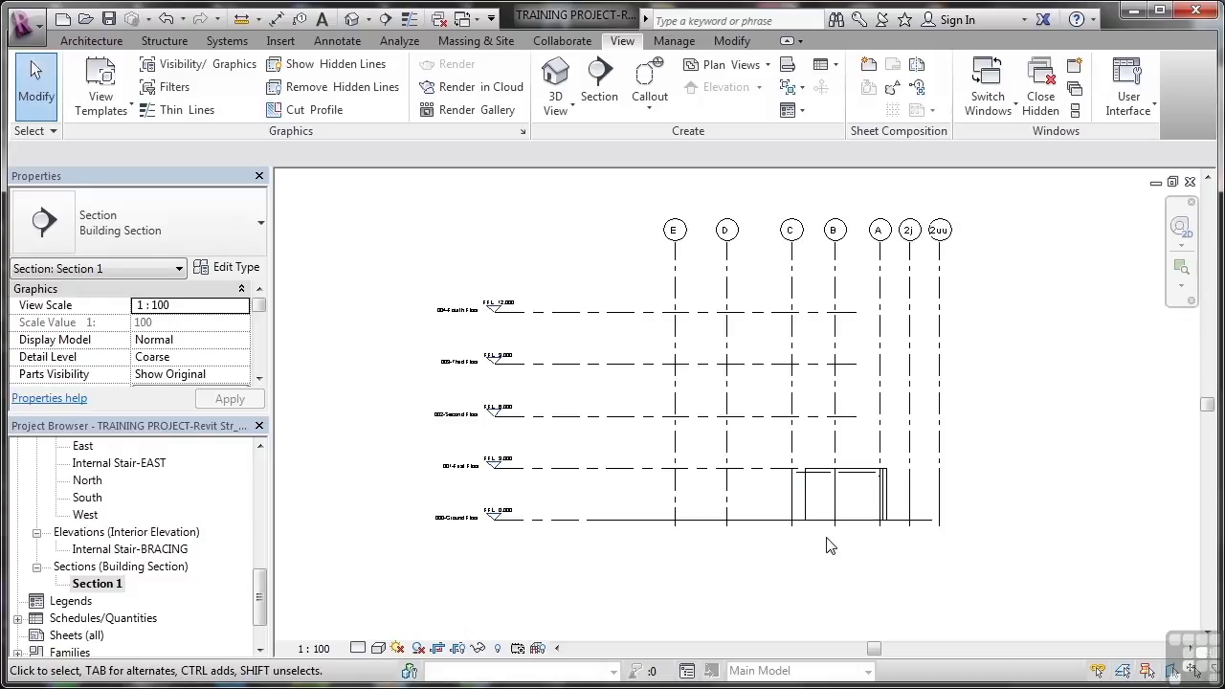
# - Open the 000-Ground Floor structural plan and move the Section 1 line between grids 2 and 3, near the stair
pyautogui.moveTo(259, 596); pyautogui.dragTo(274, 468)
pyautogui.doubleClick(120, 480)
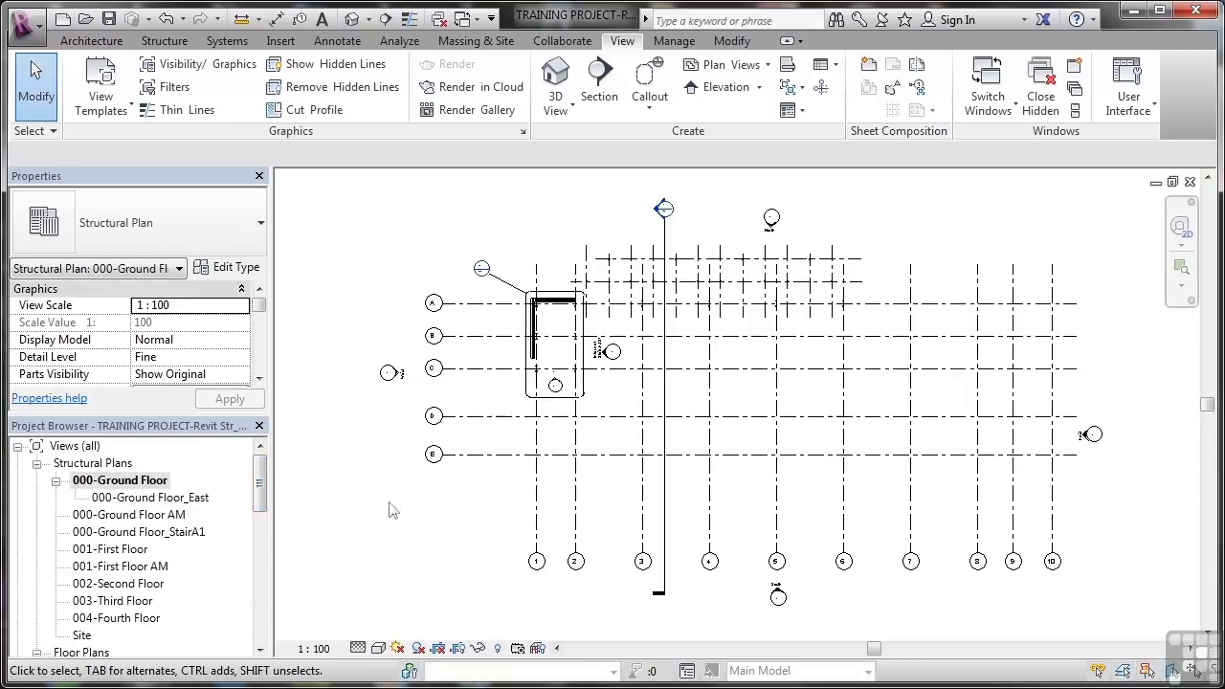
pyautogui.click(668, 357)
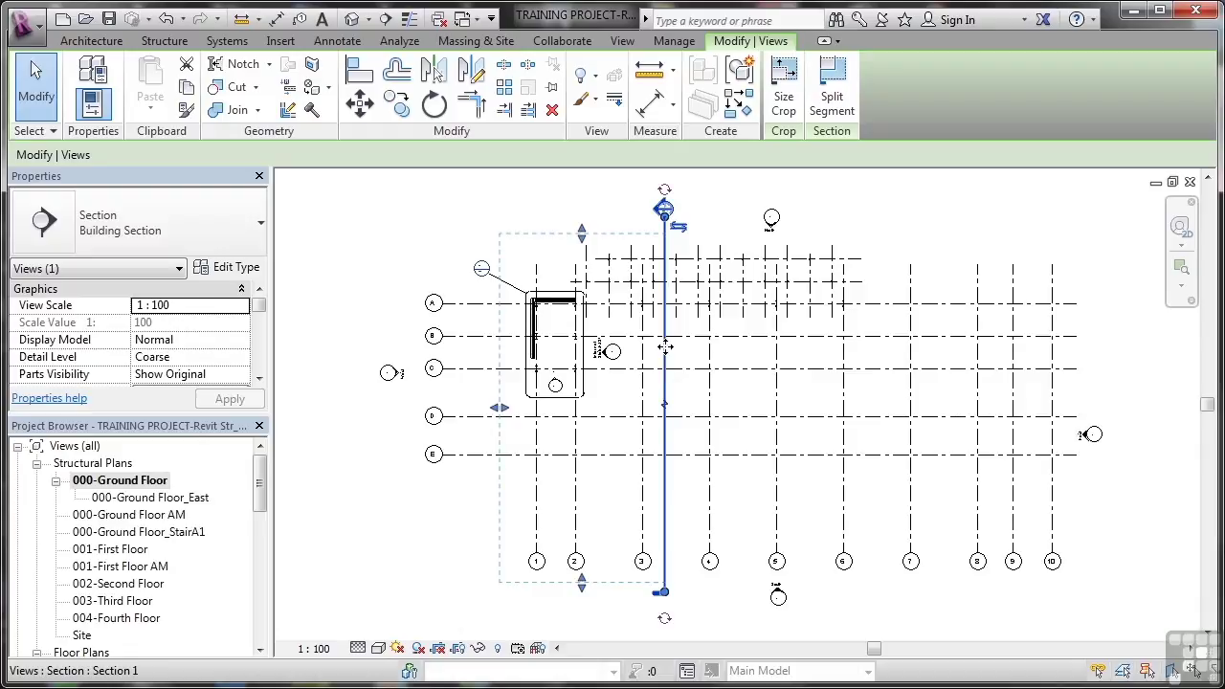
pyautogui.moveTo(665, 346); pyautogui.dragTo(616, 351)
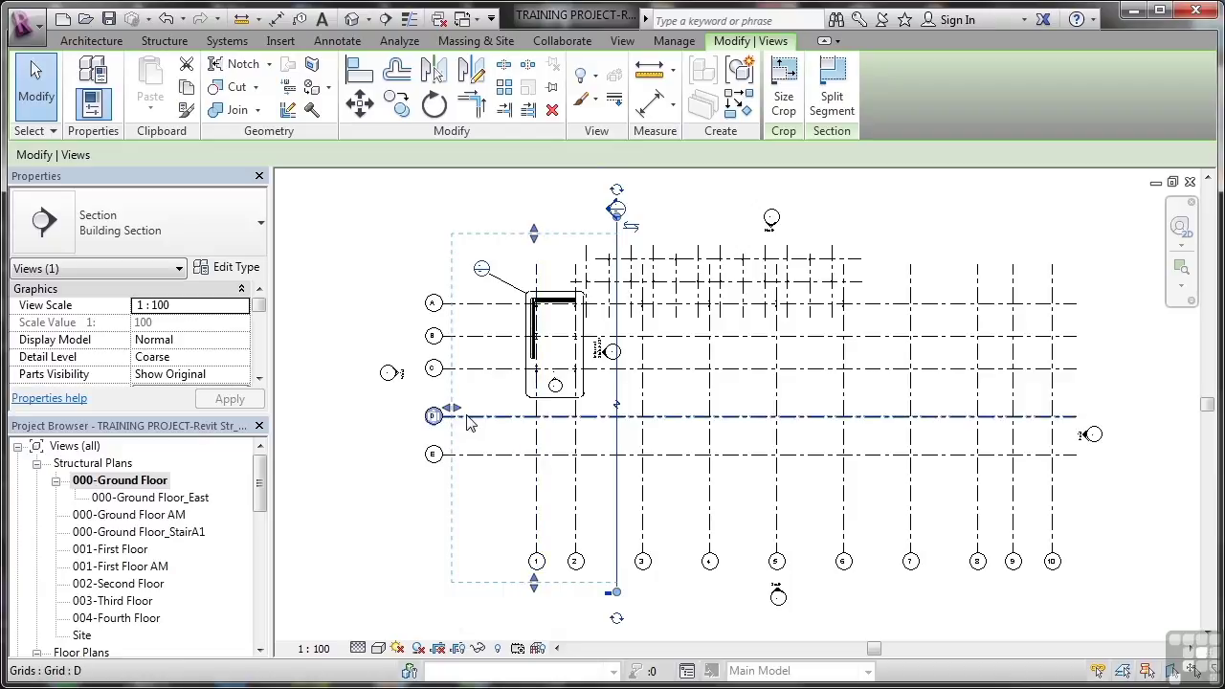
# - Reduce the section's view depth to just beyond grid 1 and shorten its lower extent and tail to just below grid E
pyautogui.moveTo(456, 412); pyautogui.dragTo(515, 413)
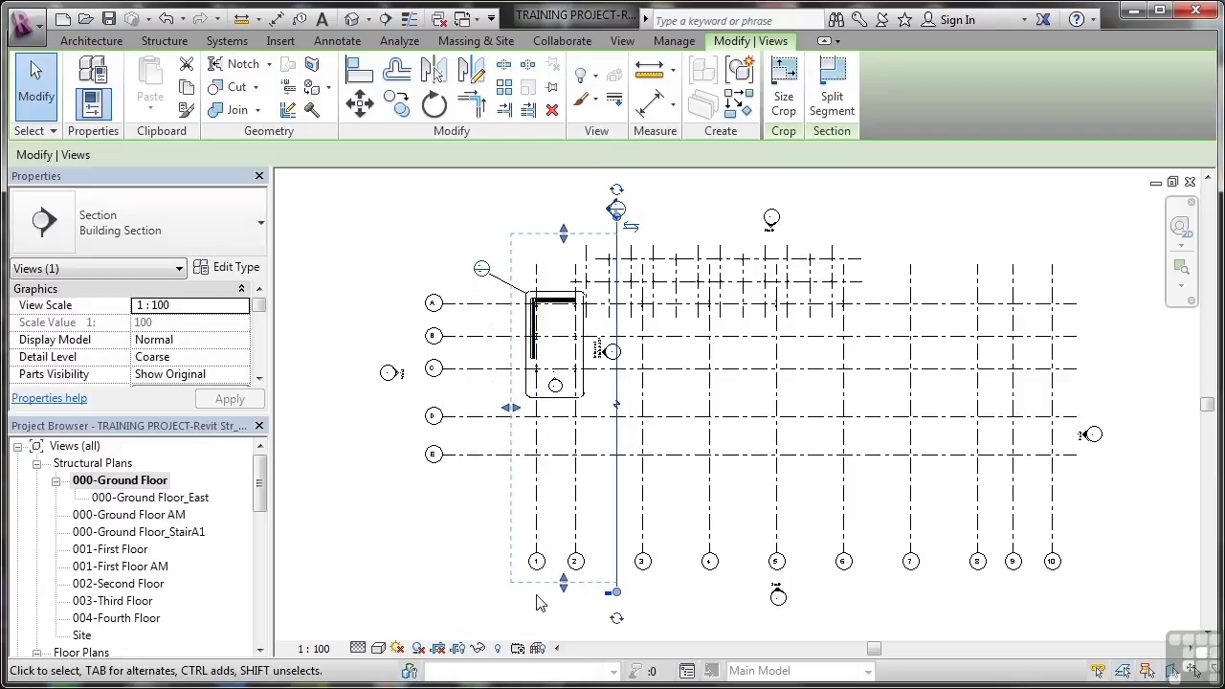
pyautogui.moveTo(564, 583); pyautogui.dragTo(572, 488)
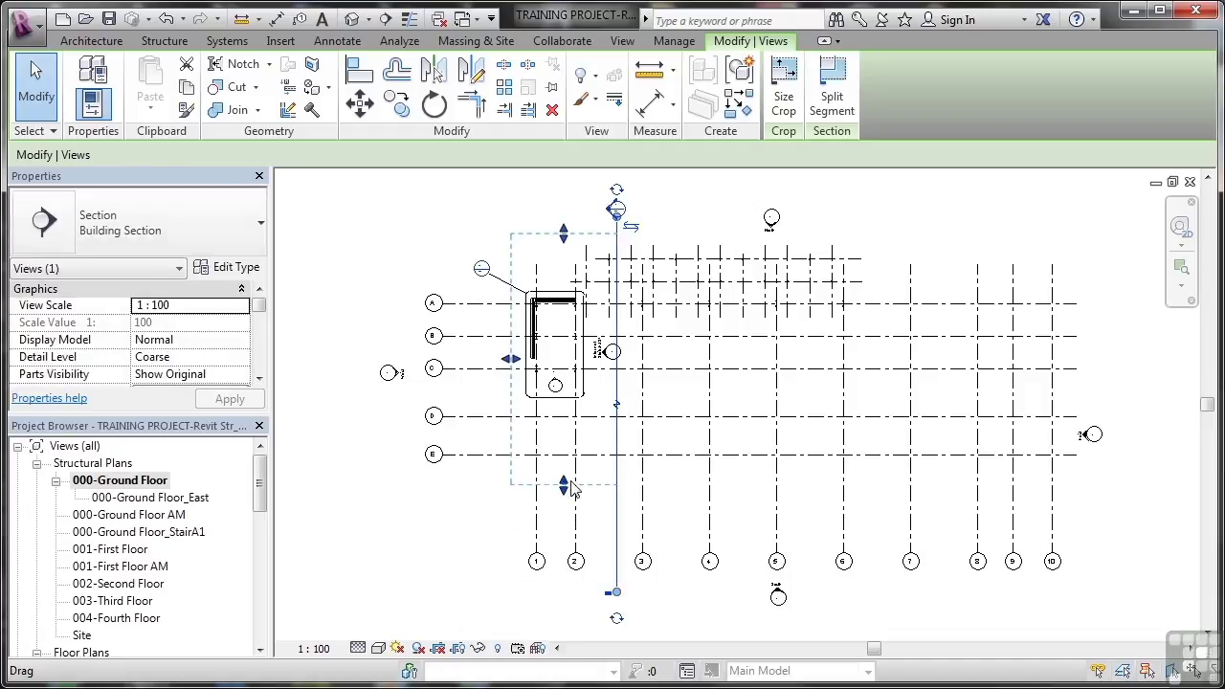
pyautogui.moveTo(617, 595); pyautogui.dragTo(617, 498)
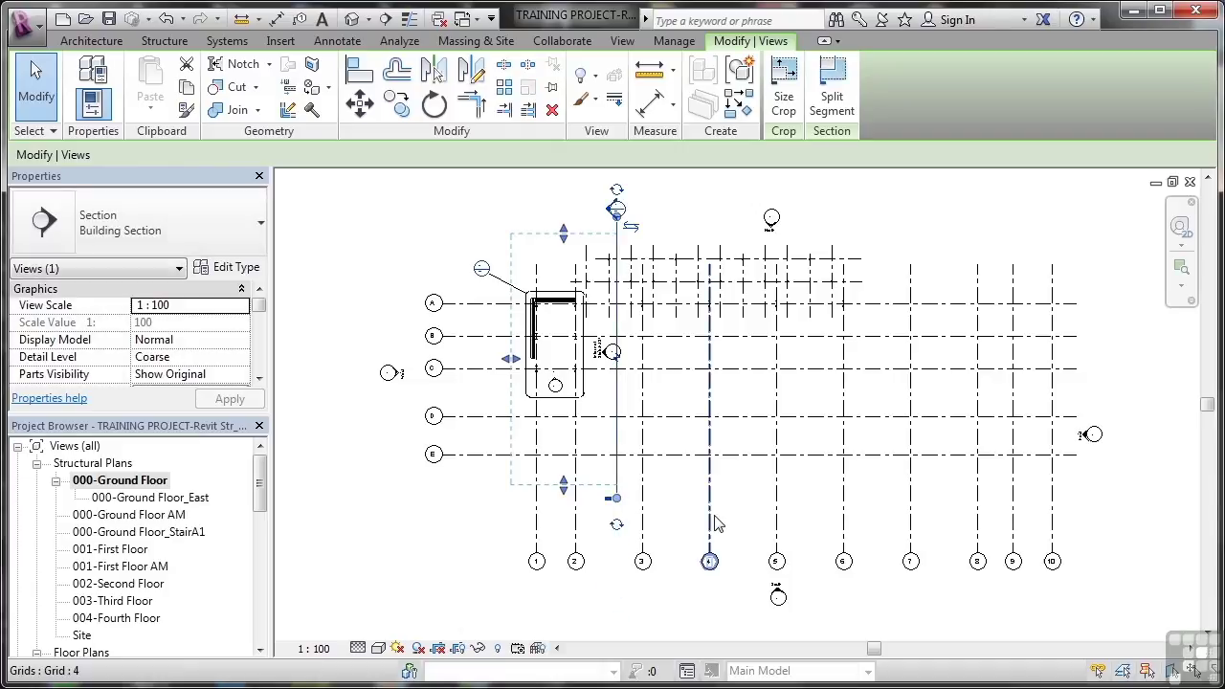
# - Lower the section's upper extent and move its head down close to the top of the grids
pyautogui.scroll(3, 572, 246)
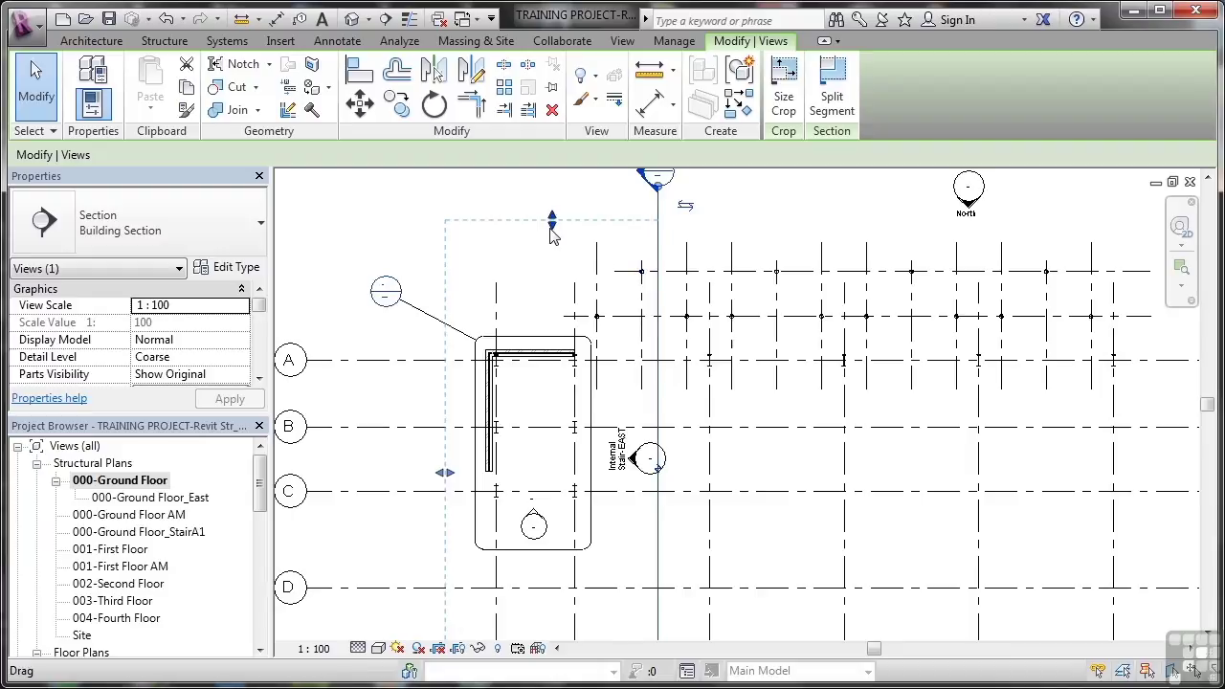
pyautogui.moveTo(551, 227); pyautogui.dragTo(552, 257)
pyautogui.press('s')
pyautogui.press('s')
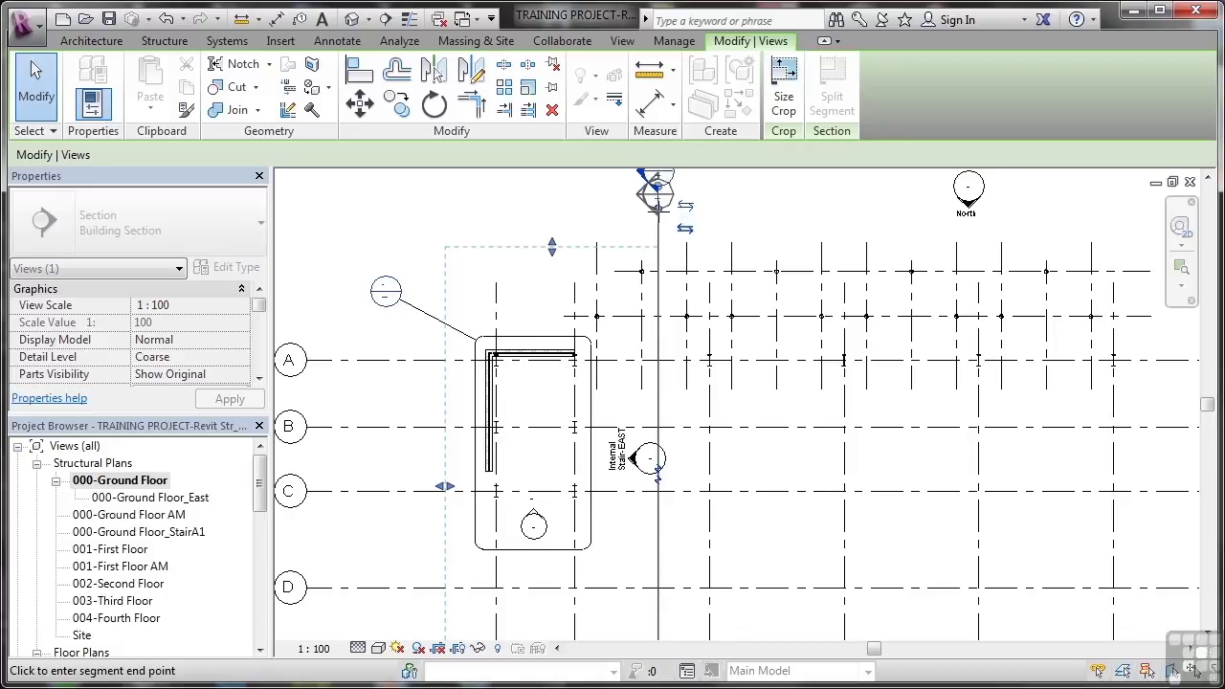
pyautogui.click(657, 224)
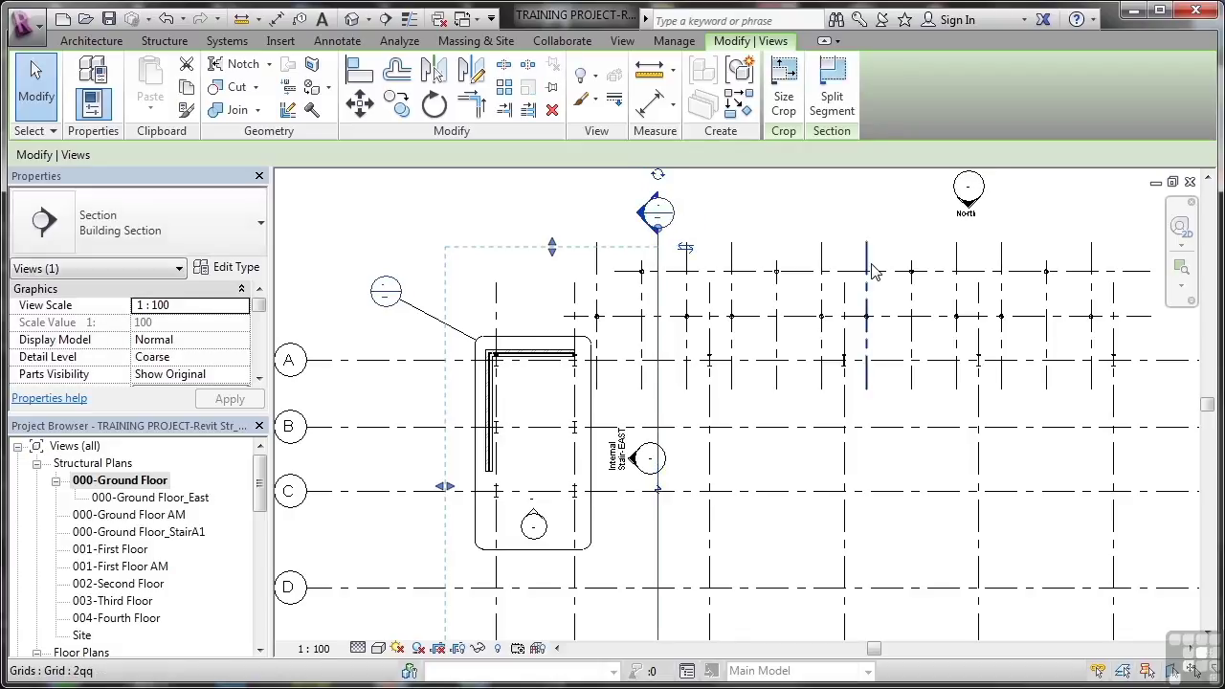
# - Flip the section's viewing direction away from the stair and flip it back
pyautogui.click(685, 250)
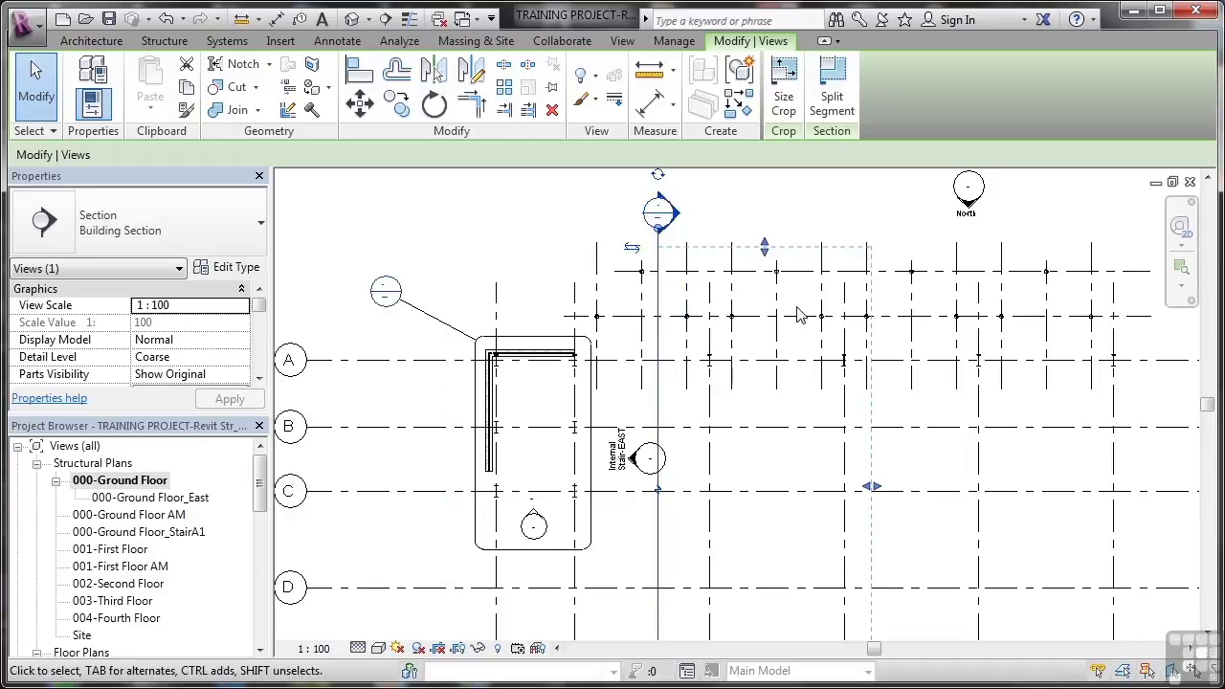
pyautogui.click(630, 251)
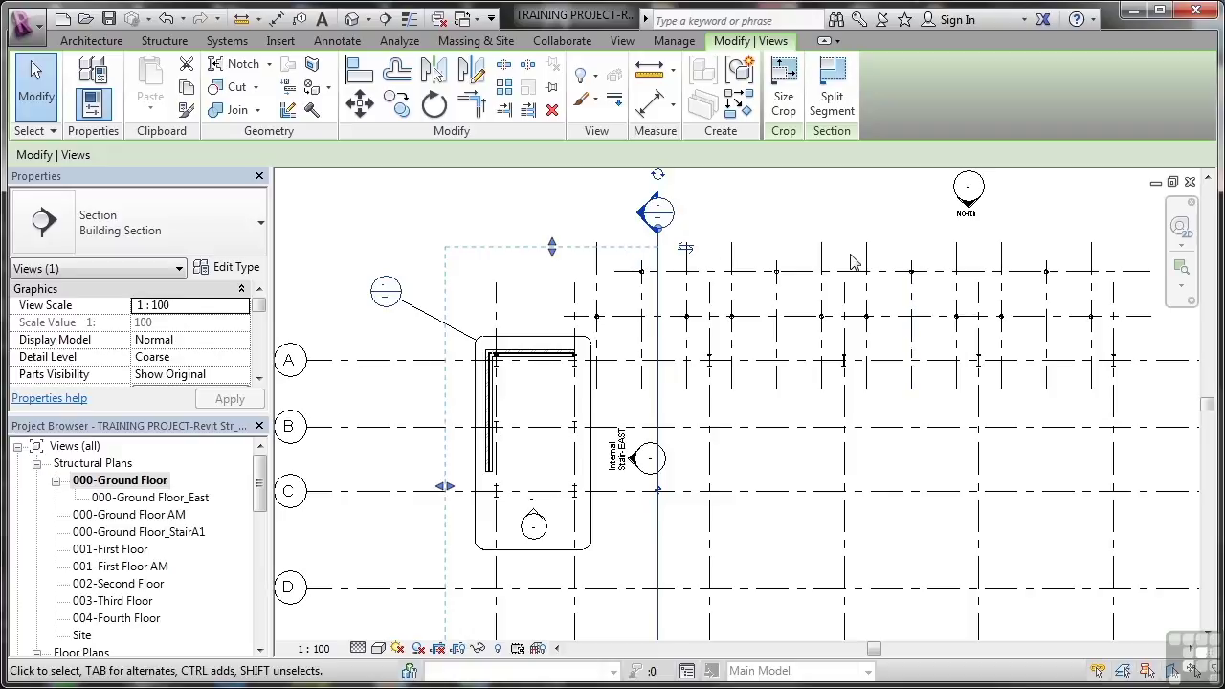
pyautogui.scroll(-3, 769, 258)
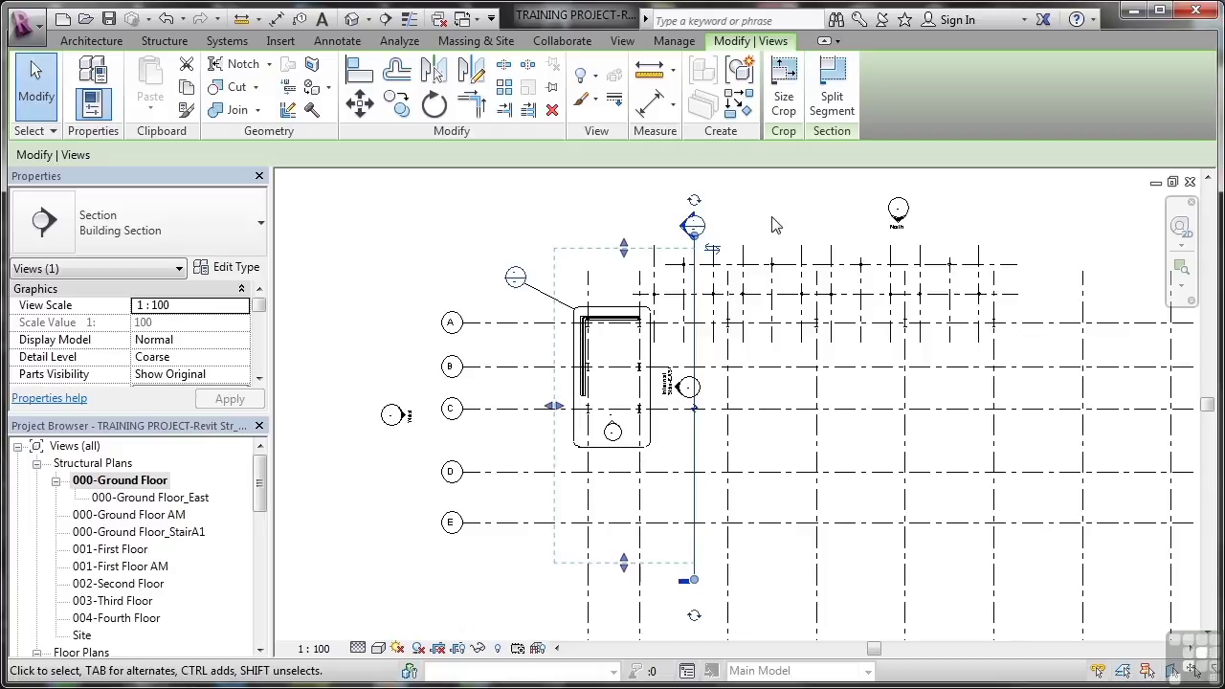
# - Open the Section 1 view and try to rename it "Section : Internal_STAIRS"
pyautogui.moveTo(260, 488); pyautogui.dragTo(266, 612)
pyautogui.doubleClick(105, 584)
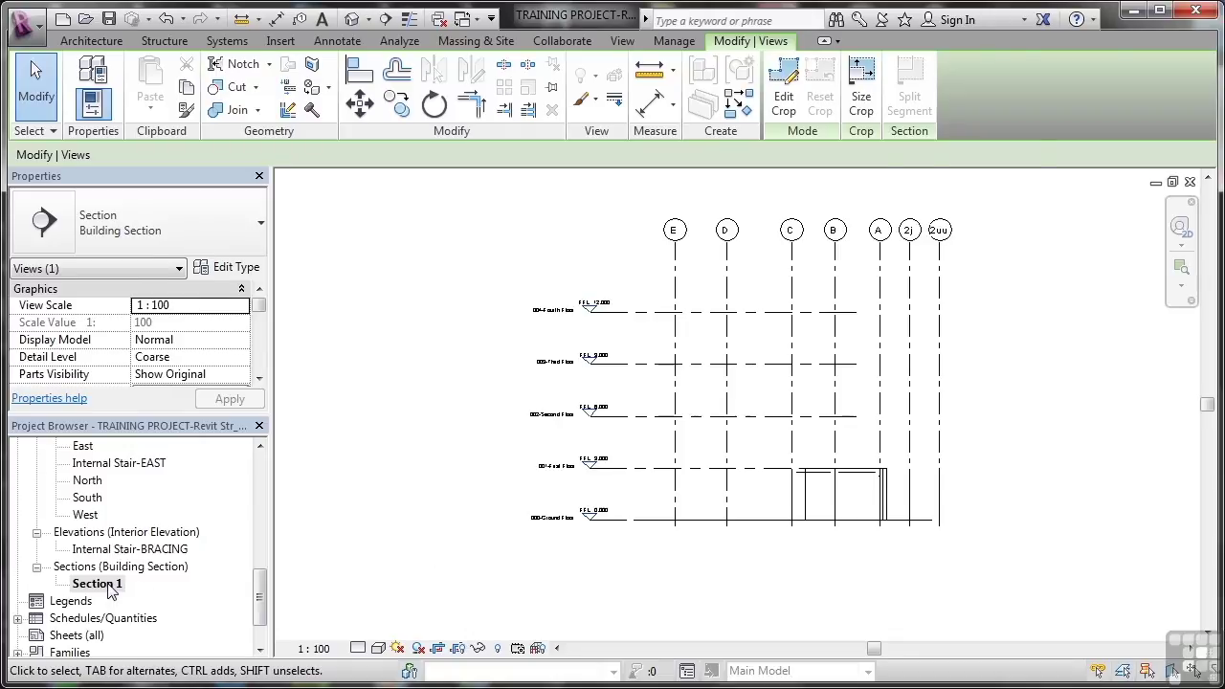
pyautogui.rightClick(110, 590)
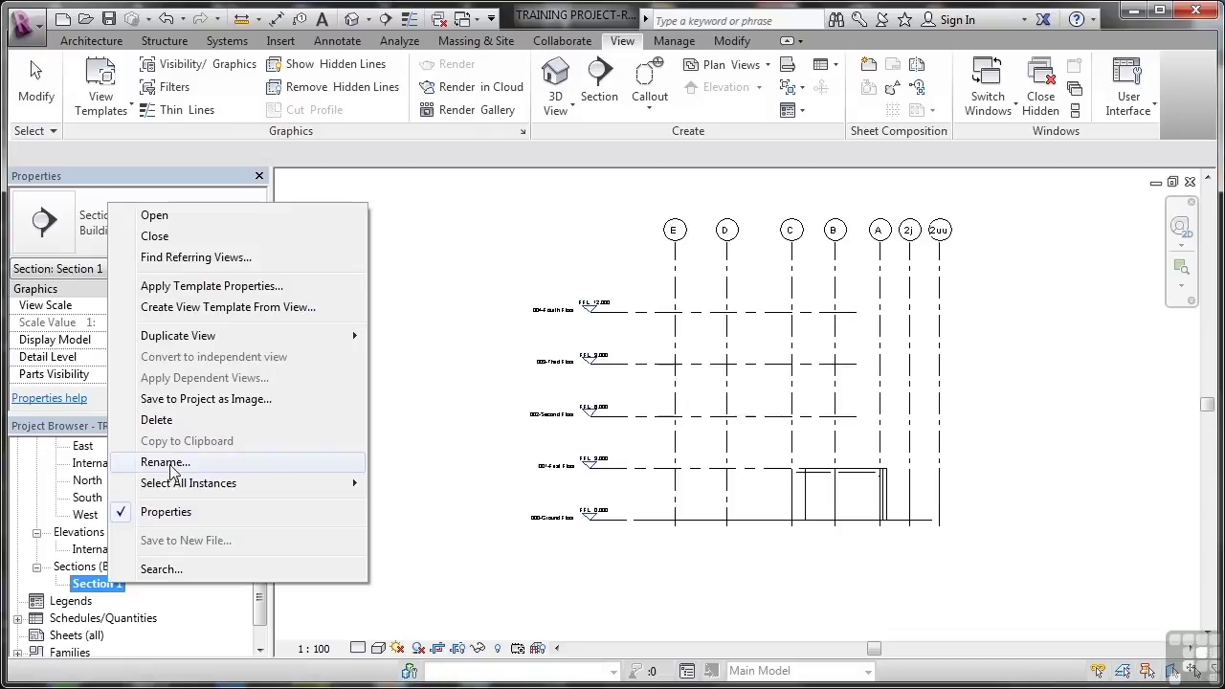
pyautogui.click(166, 463)
pyautogui.write('Section : Internal_STAIRS')
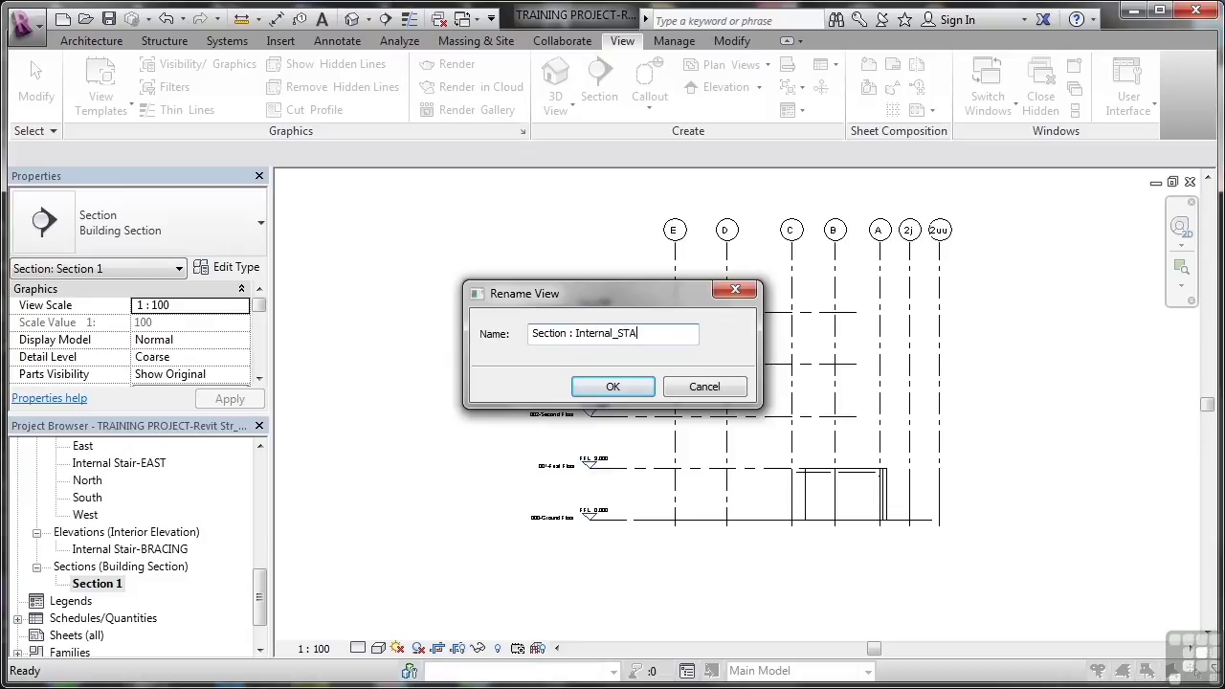
pyautogui.click(622, 388)
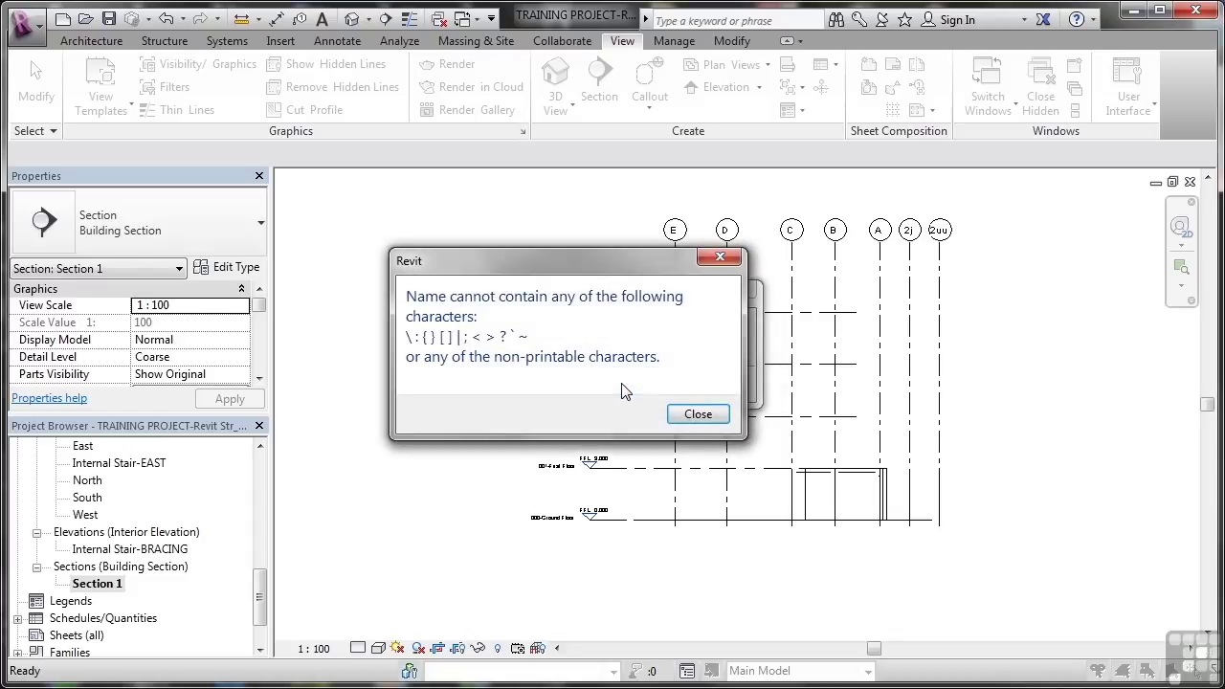
pyautogui.click(698, 414)
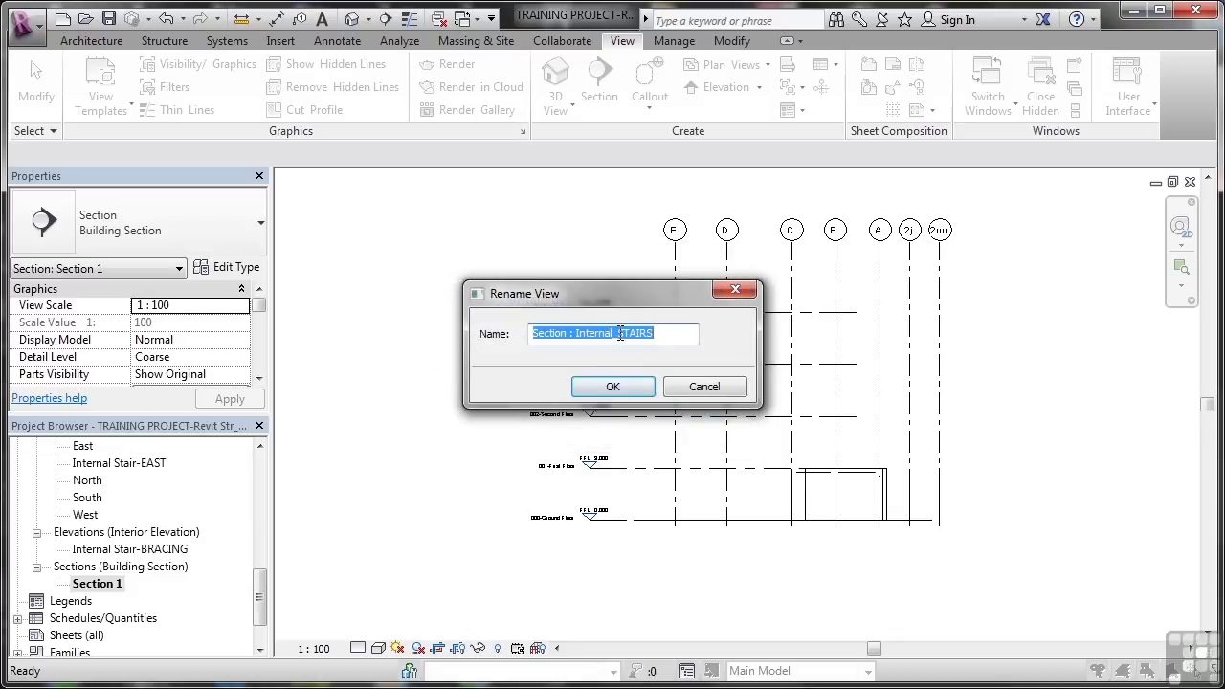
# - Replace the colon in the new view name with a hyphen so the section is named "Section - Internal_STAIRS"
pyautogui.click(567, 333)
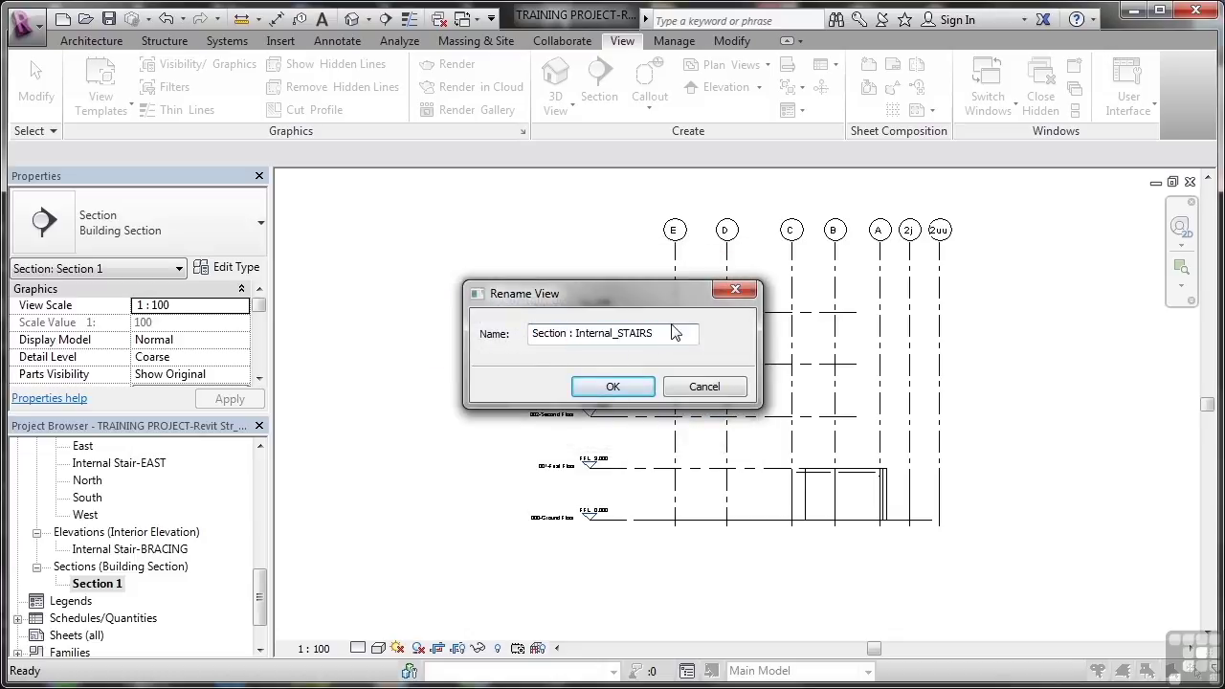
pyautogui.press('Delete')
pyautogui.press('Delete')
pyautogui.press('Delete')
pyautogui.write('-')
pyautogui.click(636, 393)
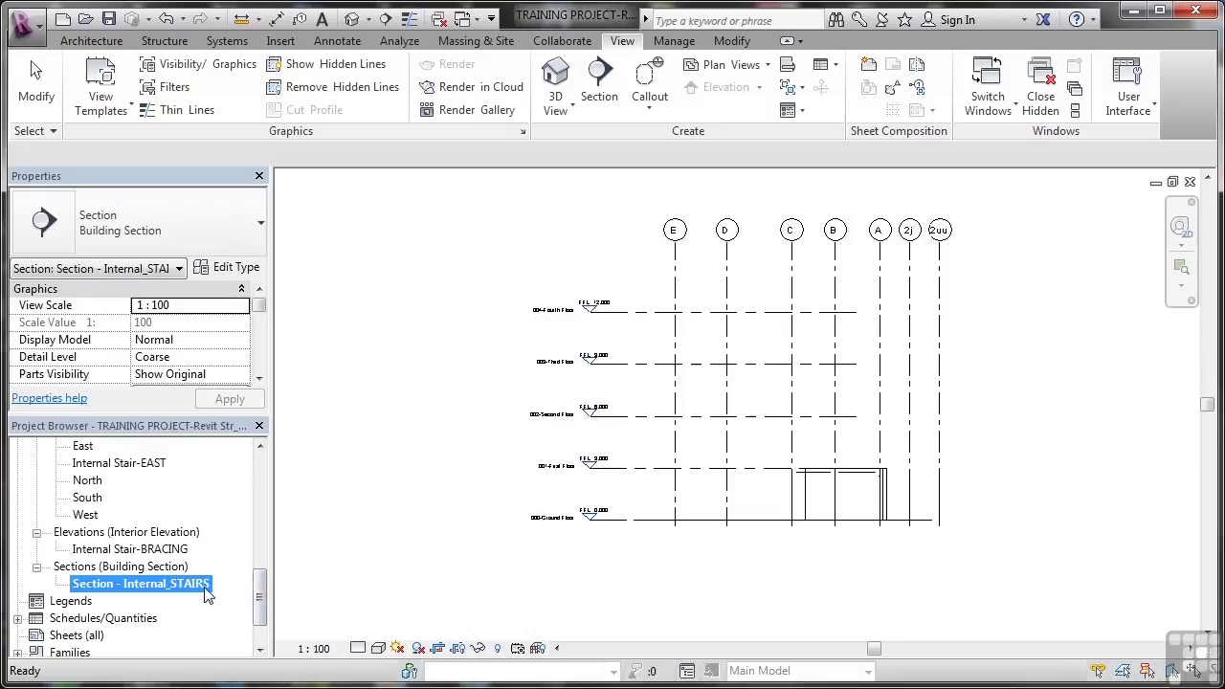
# - Open the 000-Ground Floor structural plan and select the section line beside the internal stair
pyautogui.moveTo(259, 592); pyautogui.dragTo(257, 478)
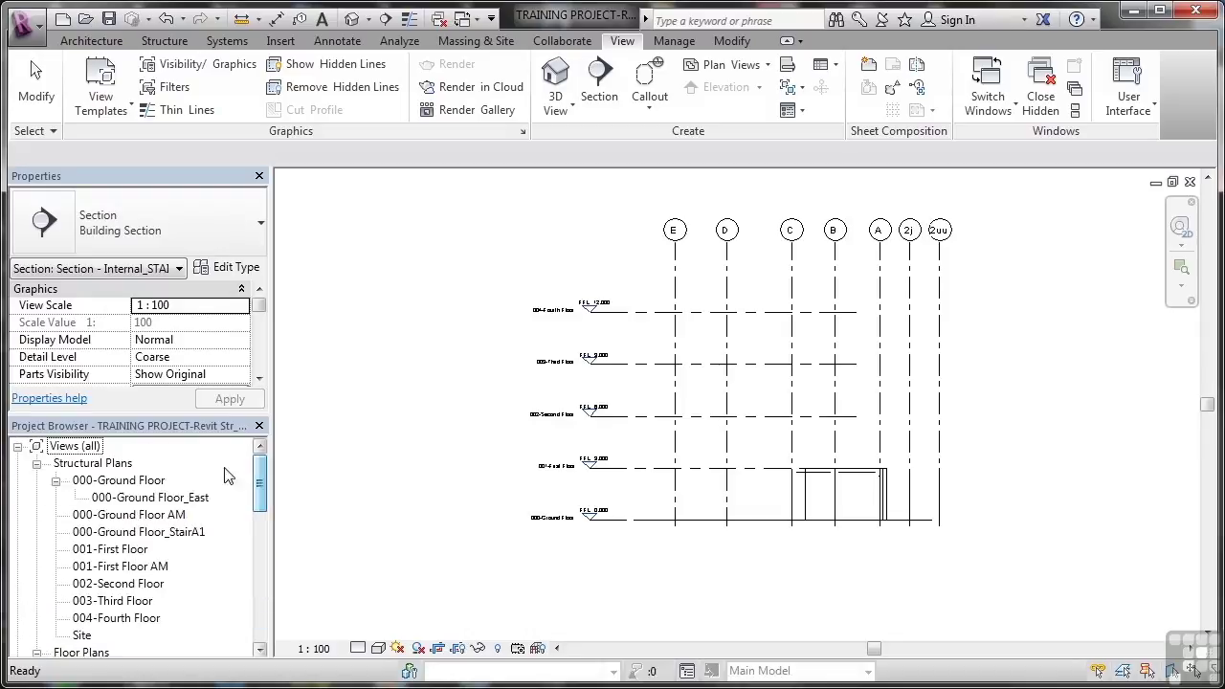
pyautogui.doubleClick(155, 482)
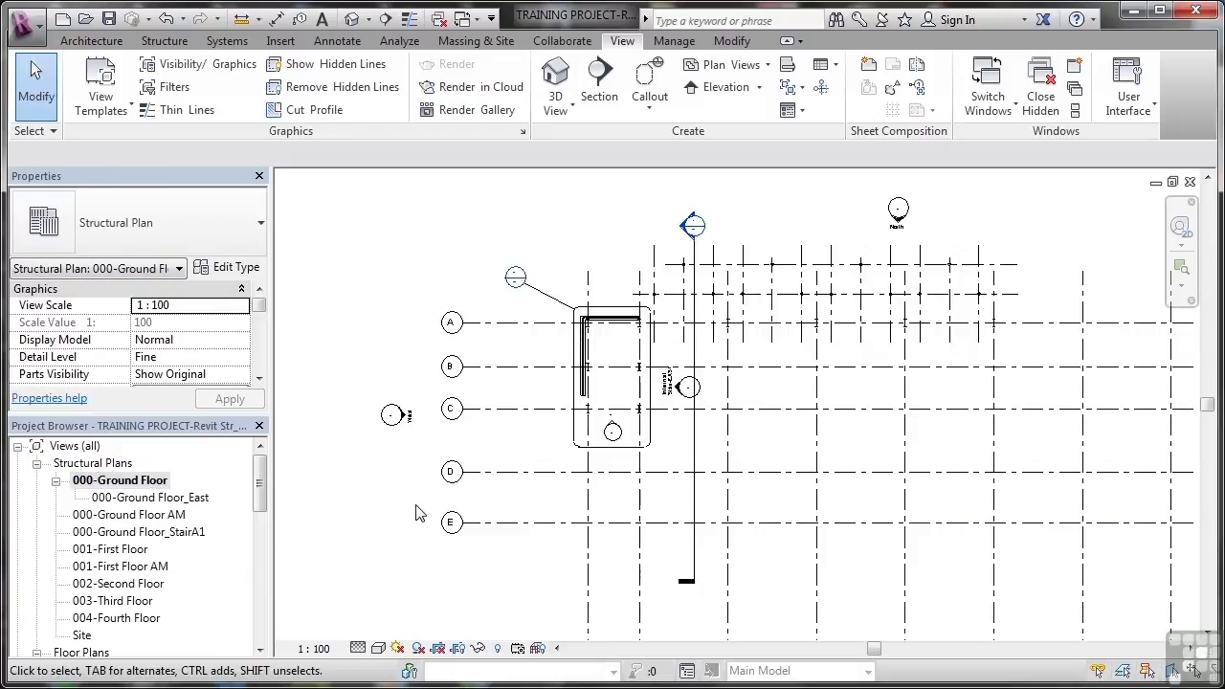
pyautogui.click(698, 445)
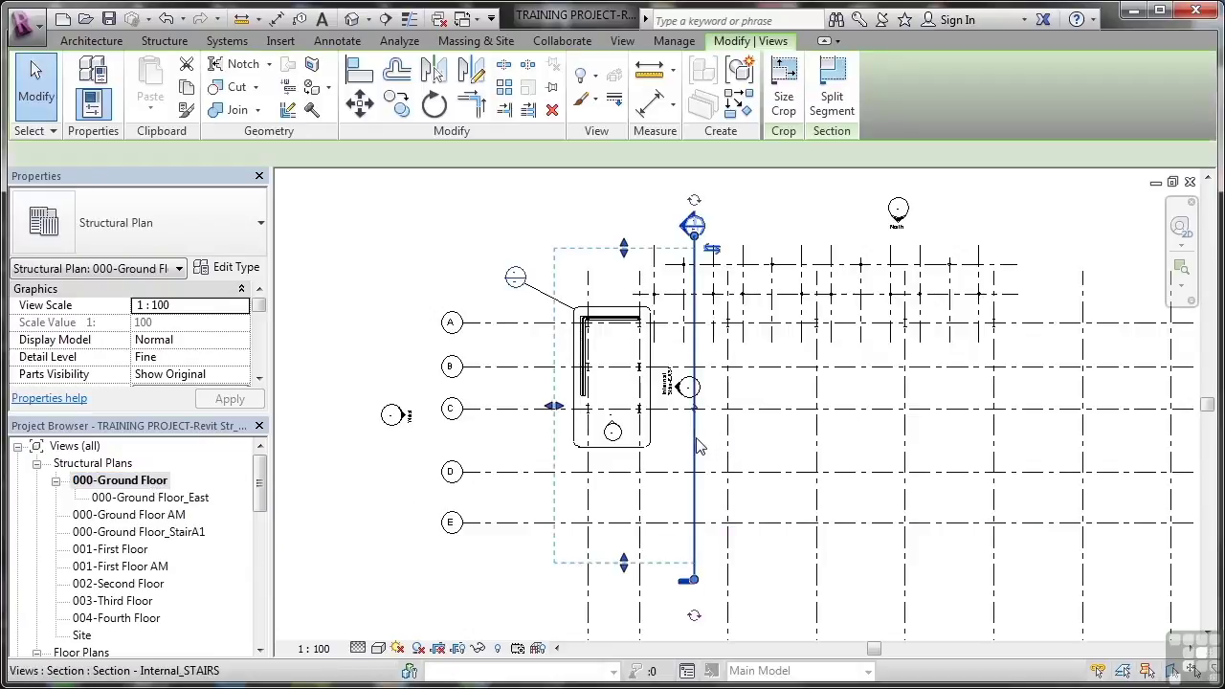